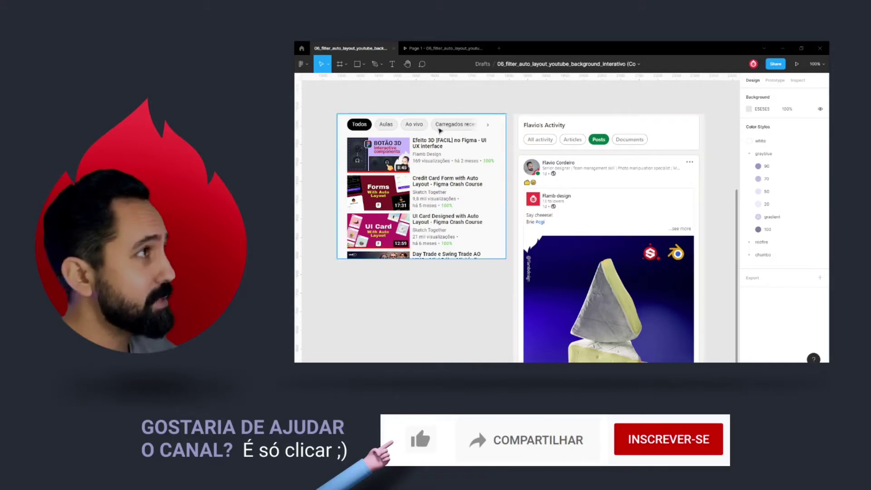
Preview the Page 1 prototype showing the Todos, figma, componentes and interface chips.
{"action": "left_click", "coordinate": [436, 50]}
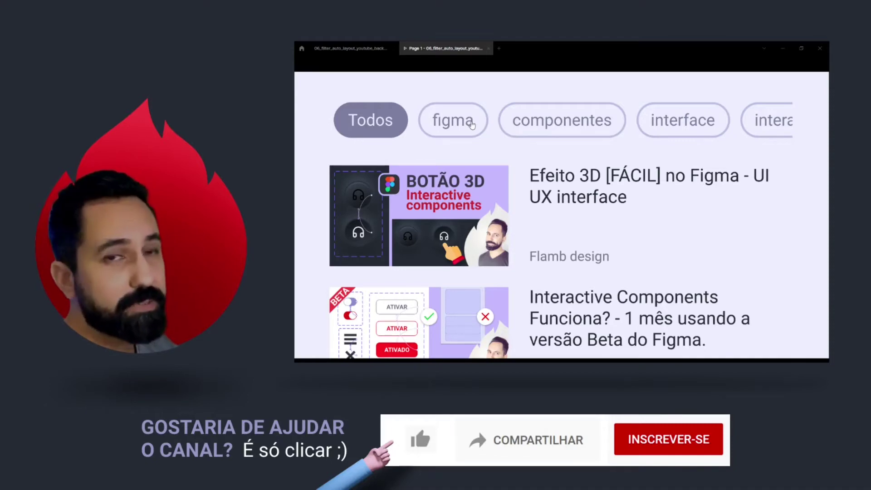
Toggle the figma, componentes and interface chips, then scroll the chip row to interactive components.
{"action": "left_click", "coordinate": [472, 125]}
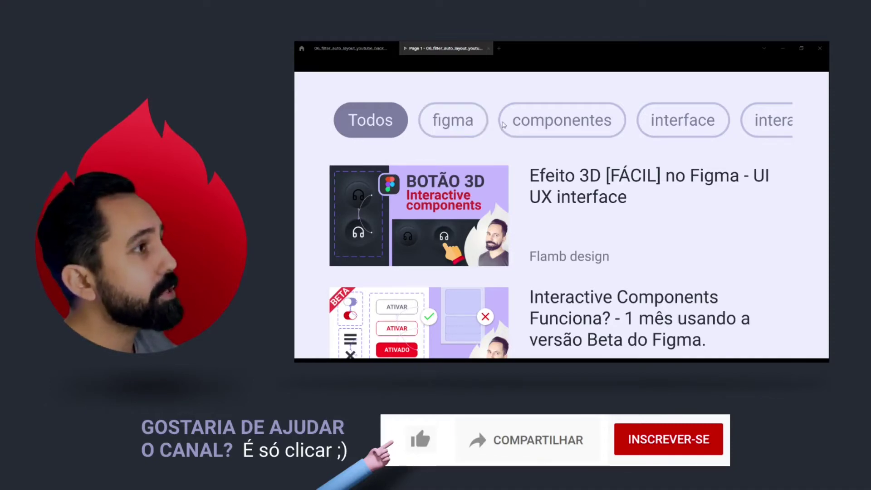
{"action": "left_click", "coordinate": [538, 122]}
{"action": "left_click", "coordinate": [675, 123]}
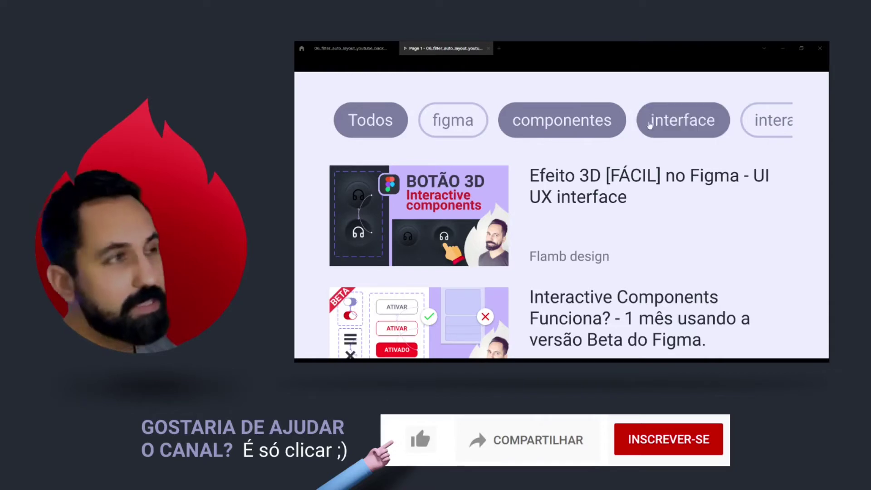
{"action": "left_click", "coordinate": [455, 125]}
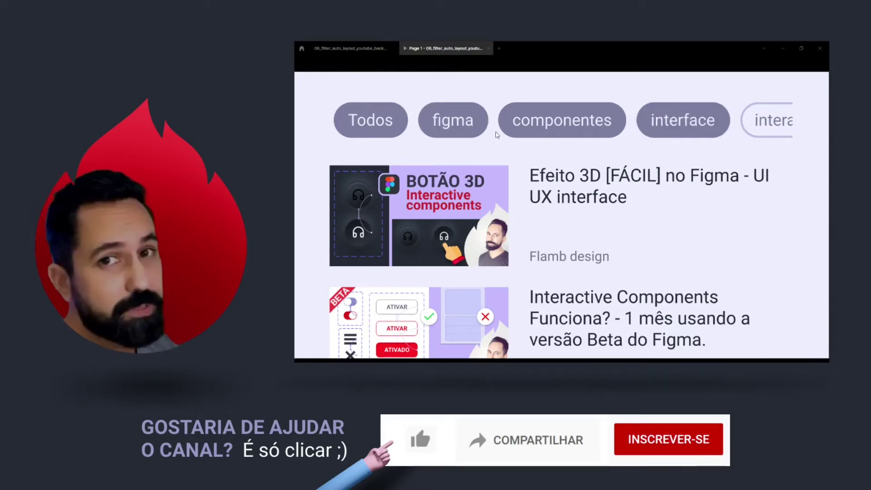
{"action": "left_click_drag", "start_coordinate": [497, 134], "coordinate": [402, 138]}
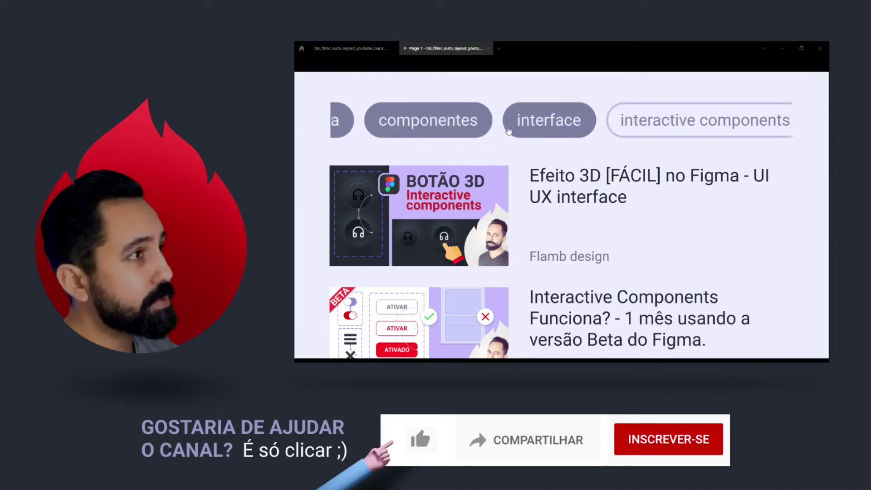
{"action": "scroll", "coordinate": [613, 133], "scroll_direction": "right", "scroll_amount": 5}
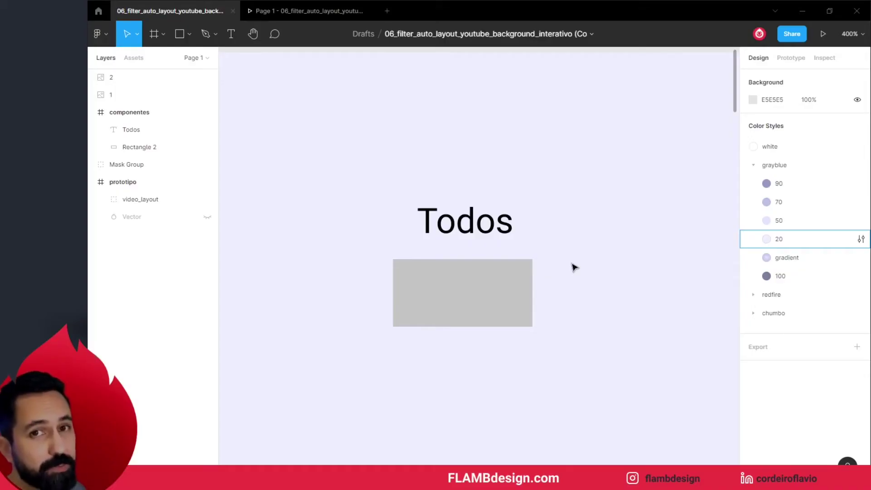
Round Rectangle 2's corners into a 15.5-radius pill.
{"action": "left_click", "coordinate": [502, 293]}
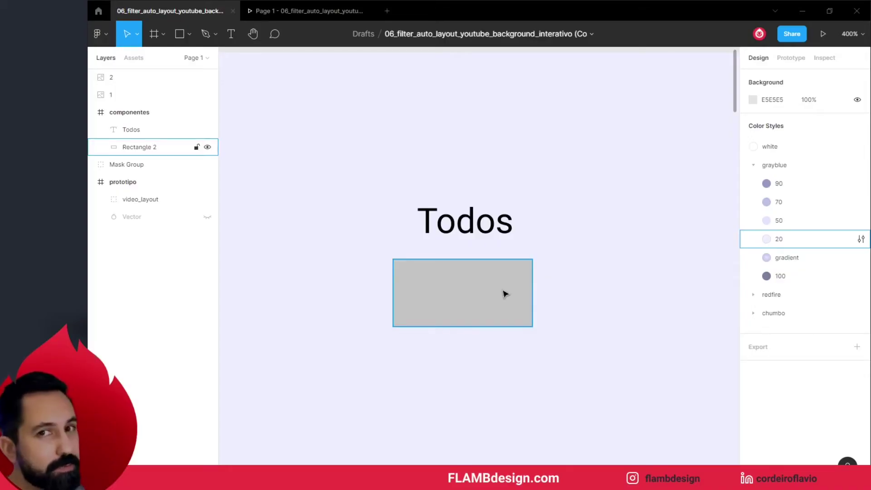
{"action": "left_click_drag", "start_coordinate": [502, 293], "coordinate": [501, 293]}
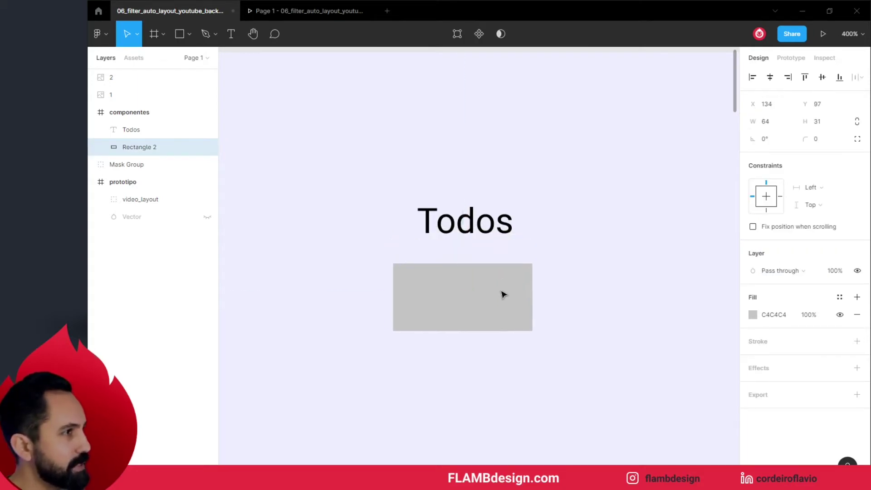
{"action": "left_click", "coordinate": [485, 232]}
{"action": "left_click", "coordinate": [481, 304]}
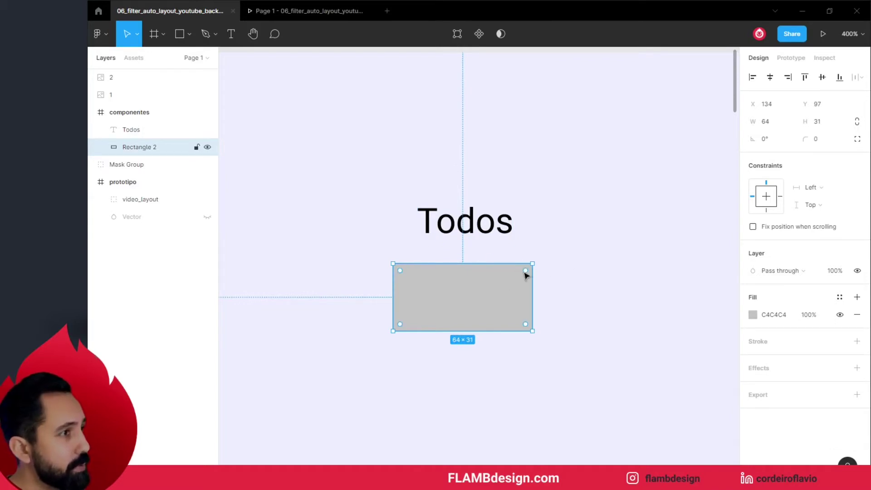
{"action": "mouse_move", "coordinate": [525, 270]}
{"action": "left_mouse_down"}
{"action": "mouse_move", "coordinate": [497, 296]}
{"action": "mouse_move", "coordinate": [452, 305]}
{"action": "left_mouse_up"}
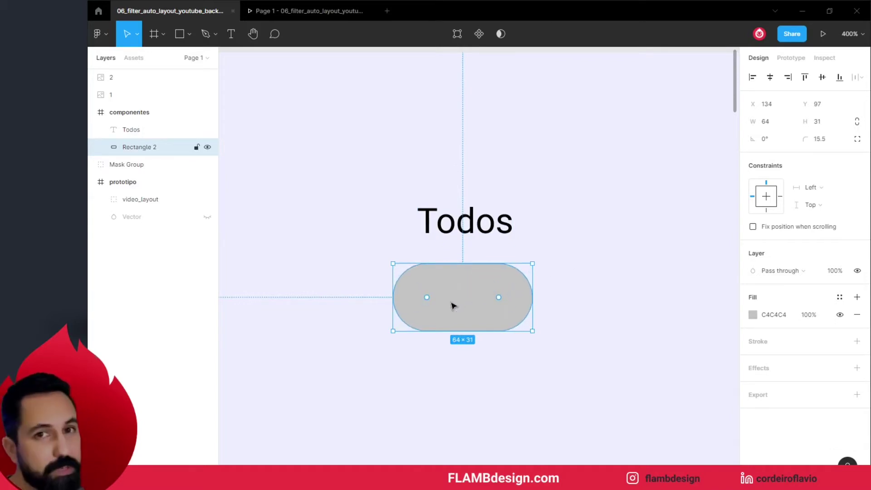
{"action": "left_click", "coordinate": [582, 300]}
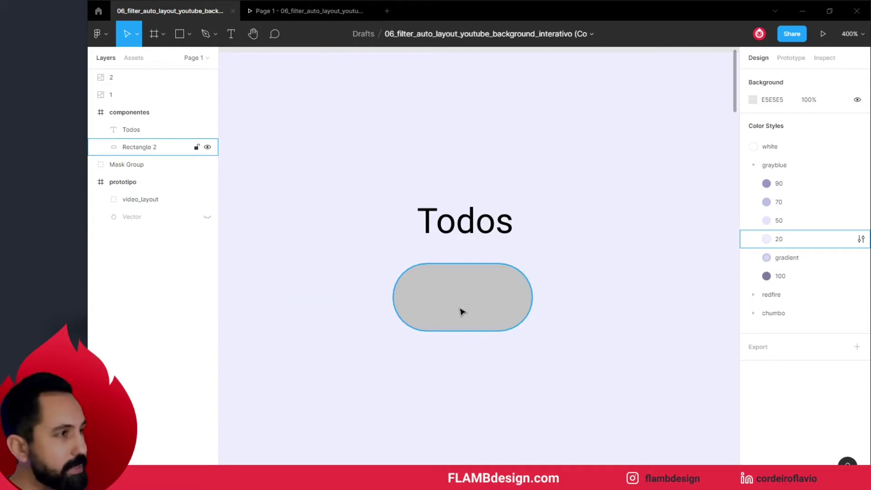
Move the pill behind the Todos text and select both together.
{"action": "left_click_drag", "start_coordinate": [466, 305], "coordinate": [460, 230]}
{"action": "left_click", "coordinate": [490, 294]}
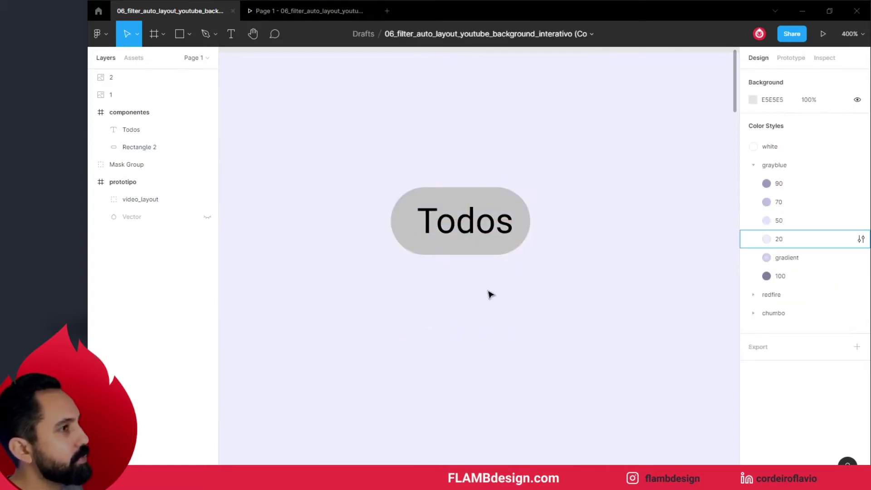
{"action": "left_click_drag", "start_coordinate": [465, 163], "coordinate": [511, 295]}
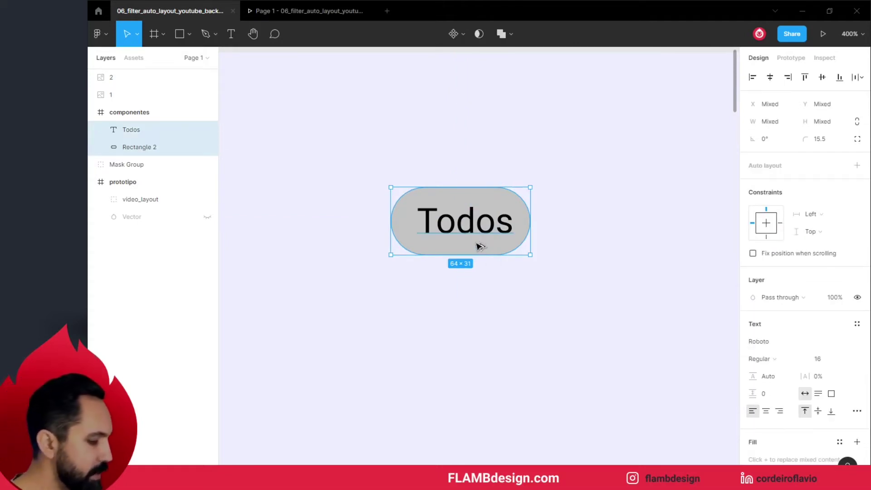
Centre Todos in its pill, then duplicate the chip and relabel the copy 'componente'.
{"action": "key", "text": "alt+h"}
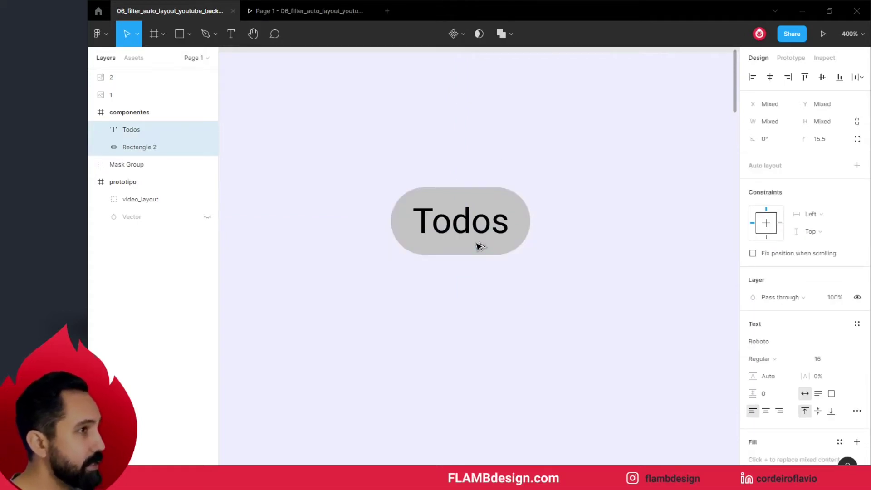
{"action": "left_click_drag", "start_coordinate": [453, 130], "coordinate": [467, 253]}
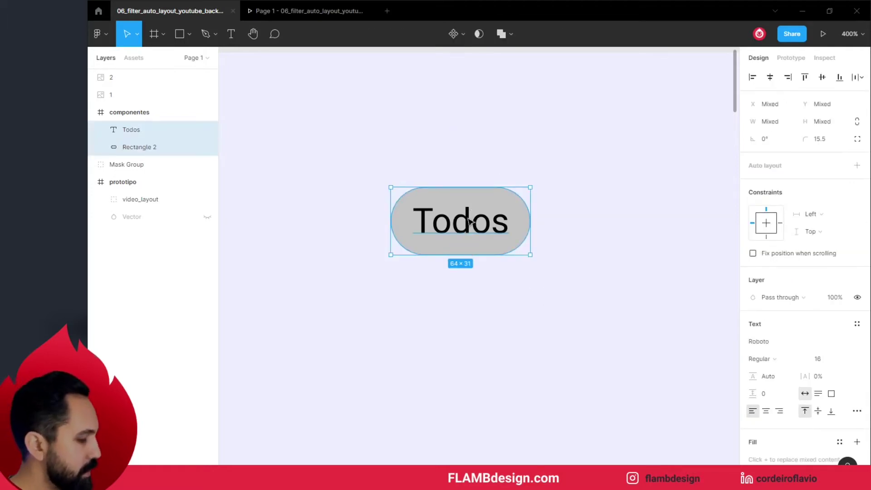
{"action": "left_click_drag", "start_coordinate": [470, 221], "coordinate": [620, 222], "text": "alt"}
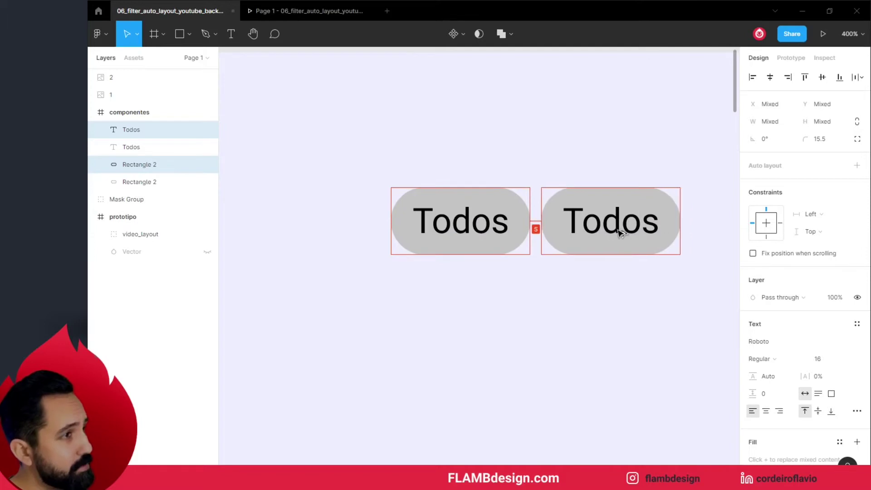
{"action": "left_click", "coordinate": [673, 299]}
{"action": "left_click", "coordinate": [632, 219]}
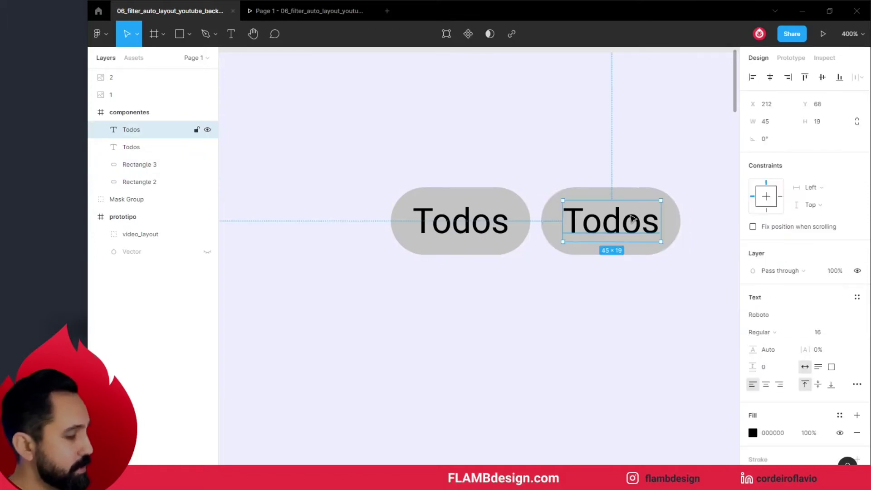
{"action": "double_click", "coordinate": [630, 213]}
{"action": "type", "text": "componente"}
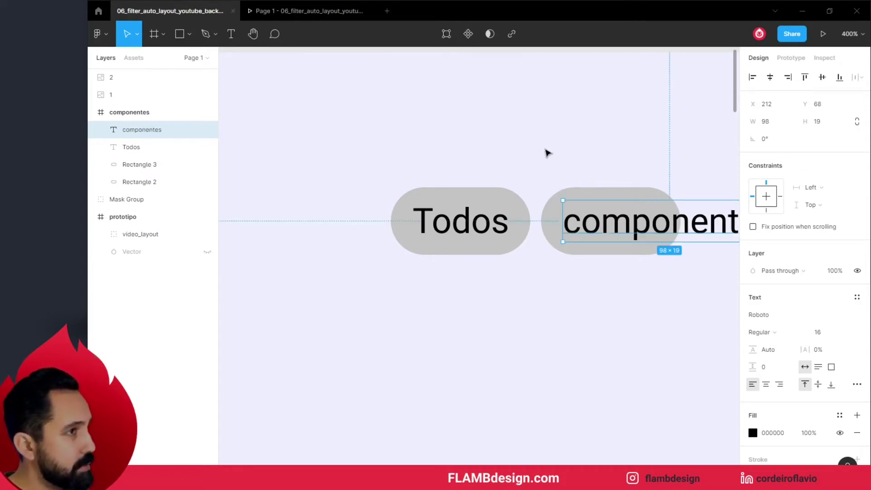
Widen the copied chip's grey pill to fit the componentes label.
{"action": "left_click_drag", "start_coordinate": [531, 140], "coordinate": [375, 167]}
{"action": "left_click", "coordinate": [449, 222]}
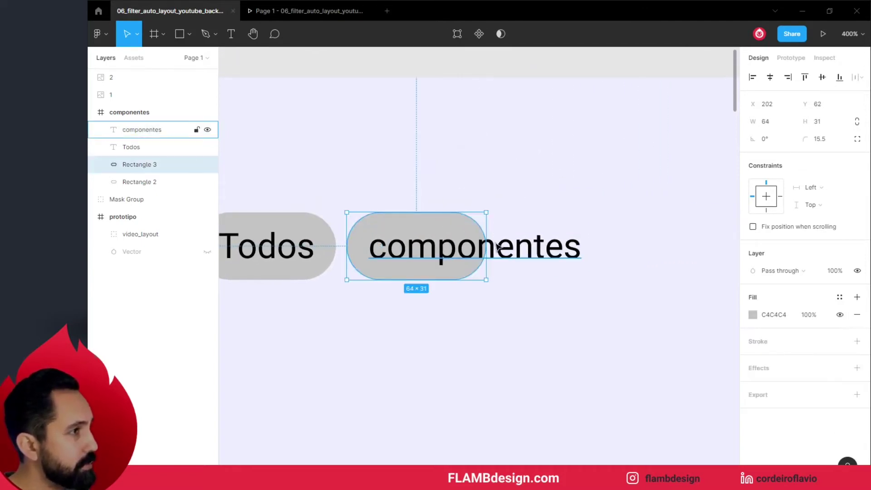
{"action": "left_click_drag", "start_coordinate": [486, 264], "coordinate": [602, 263]}
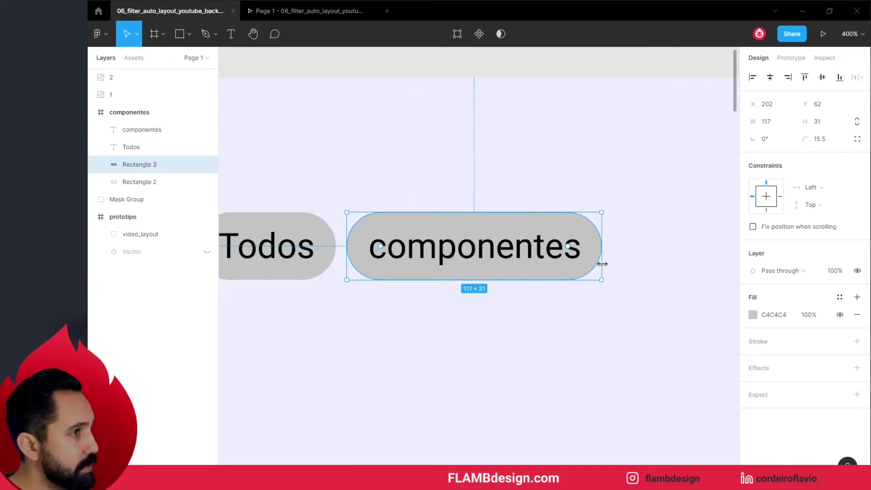
{"action": "left_click", "coordinate": [525, 286]}
{"action": "left_click_drag", "start_coordinate": [526, 287], "coordinate": [454, 184]}
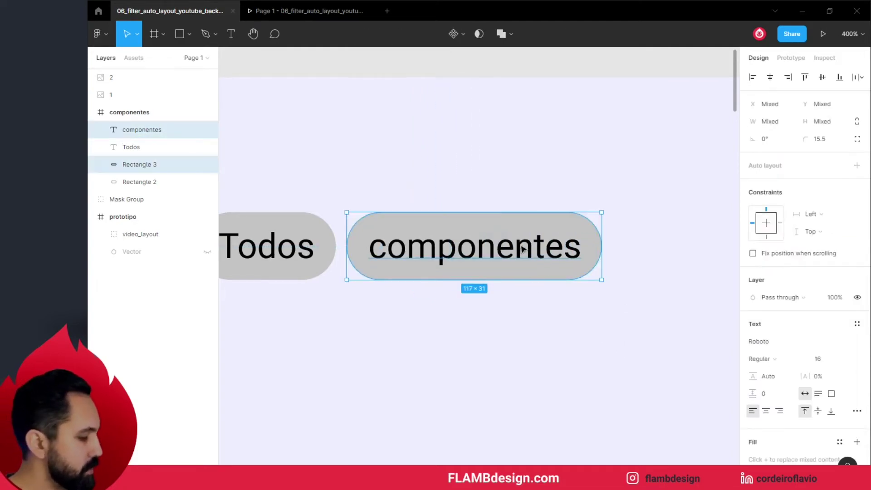
Undo the extra chip duplicate and delete the componentes chip.
{"action": "left_click_drag", "start_coordinate": [529, 248], "coordinate": [709, 252]}
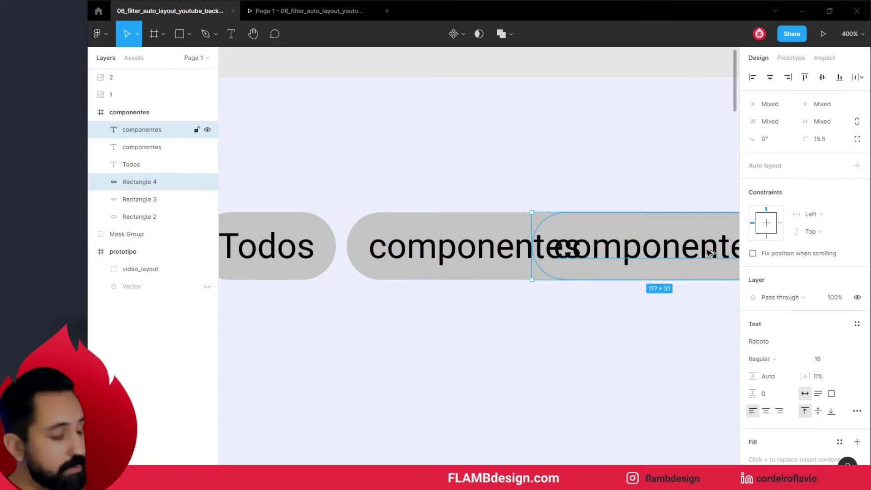
{"action": "key", "text": "ctrl+z"}
{"action": "key", "text": "ctrl+z"}
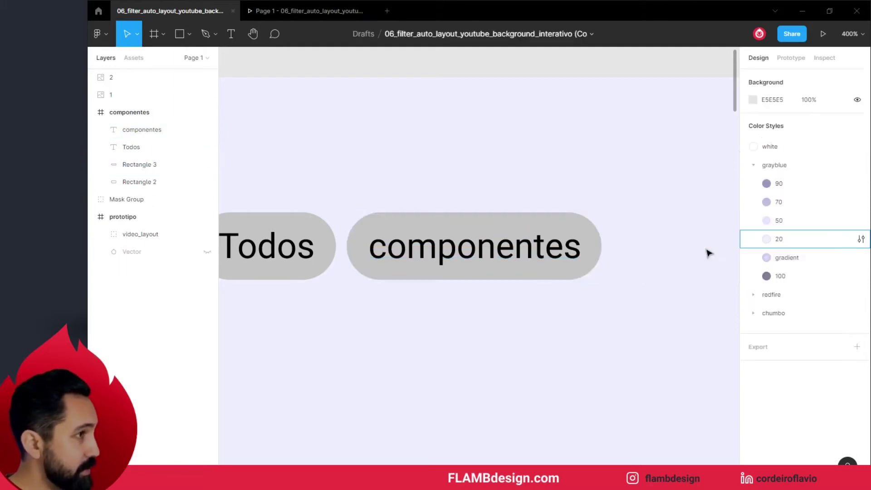
{"action": "key", "text": "ctrl+z"}
{"action": "key", "text": "ctrl+z"}
{"action": "key", "text": "ctrl+z"}
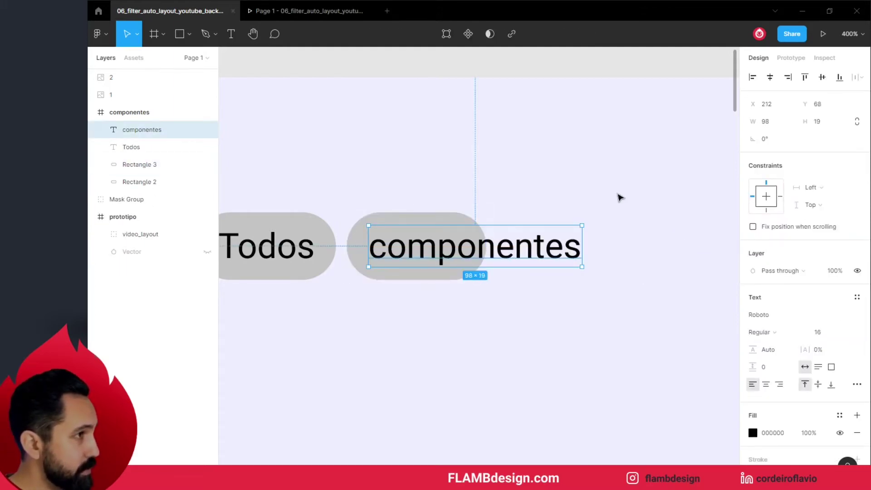
{"action": "left_click_drag", "start_coordinate": [383, 152], "coordinate": [470, 277]}
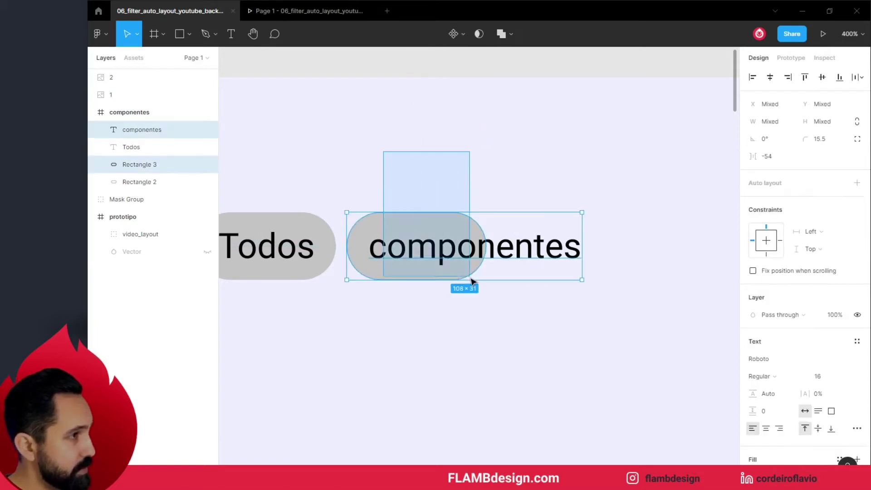
{"action": "key", "text": "Delete"}
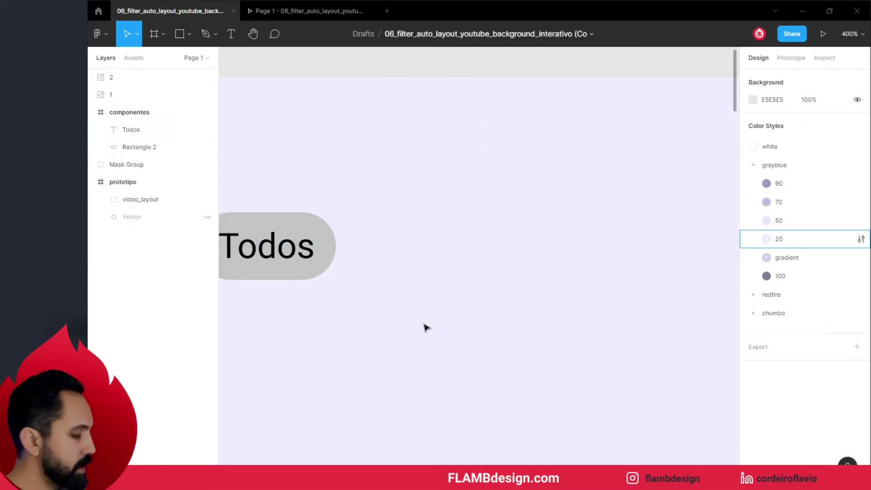
Delete the grey pill rectangle from behind the Todos text.
{"action": "scroll", "coordinate": [454, 313], "scroll_direction": "left", "scroll_amount": 1}
{"action": "scroll", "coordinate": [476, 272], "scroll_direction": "left", "scroll_amount": 4}
{"action": "left_click", "coordinate": [472, 210]}
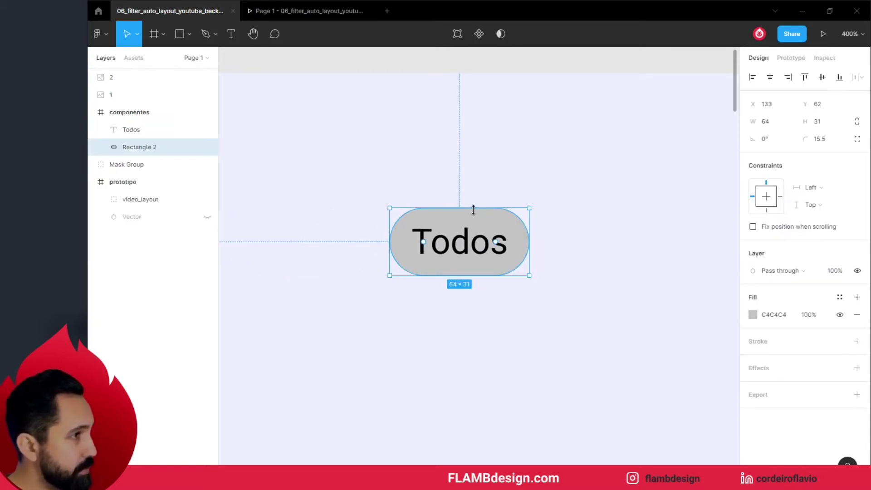
{"action": "left_click_drag", "start_coordinate": [482, 227], "coordinate": [570, 333]}
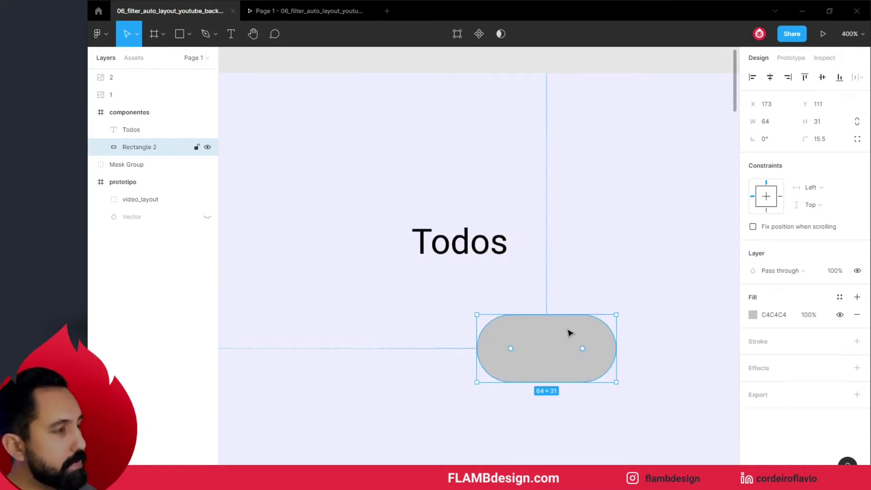
{"action": "key", "text": "Delete"}
Wrap the Todos text in auto layout, creating the 65×39 Frame 11.
{"action": "left_click", "coordinate": [495, 253]}
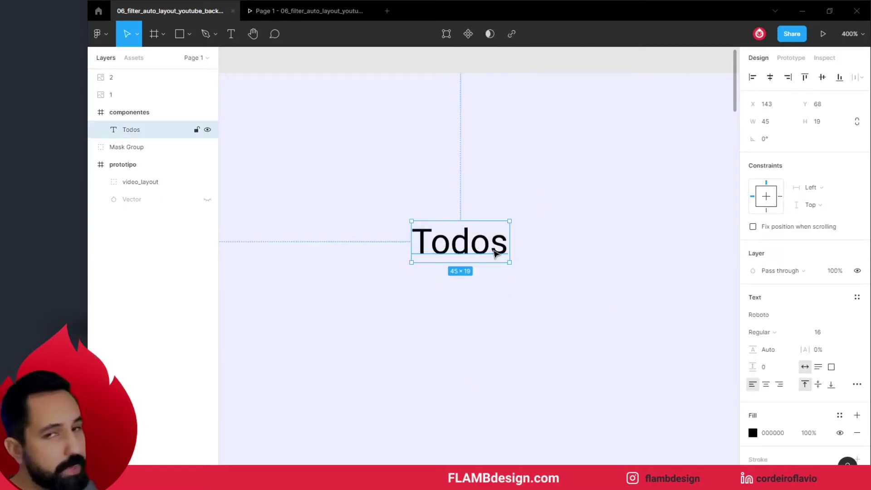
{"action": "right_click", "coordinate": [493, 250]}
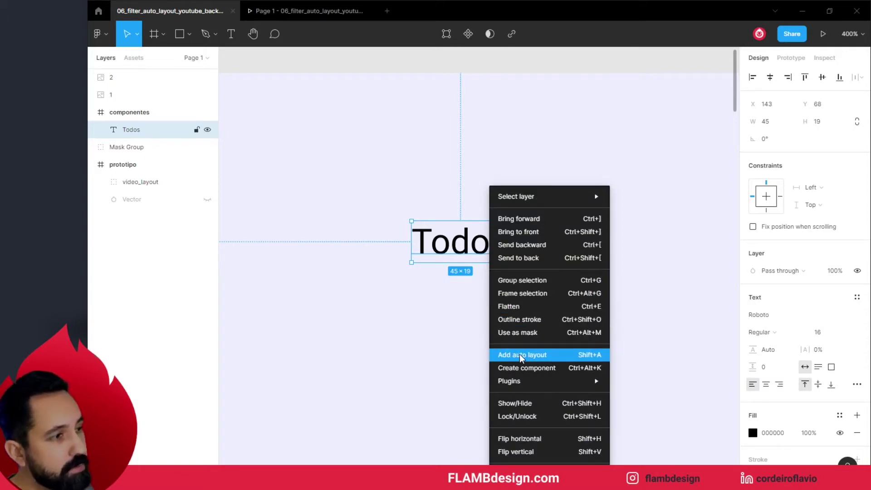
{"action": "left_click", "coordinate": [584, 359]}
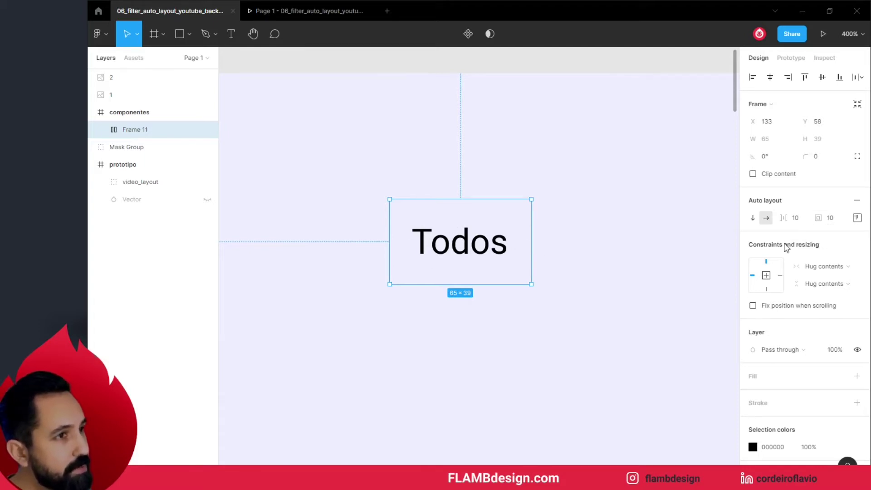
Fill Frame 11 with grayblue/90 and set its corner radius to 29.
{"action": "left_click_drag", "start_coordinate": [818, 218], "coordinate": [822, 218]}
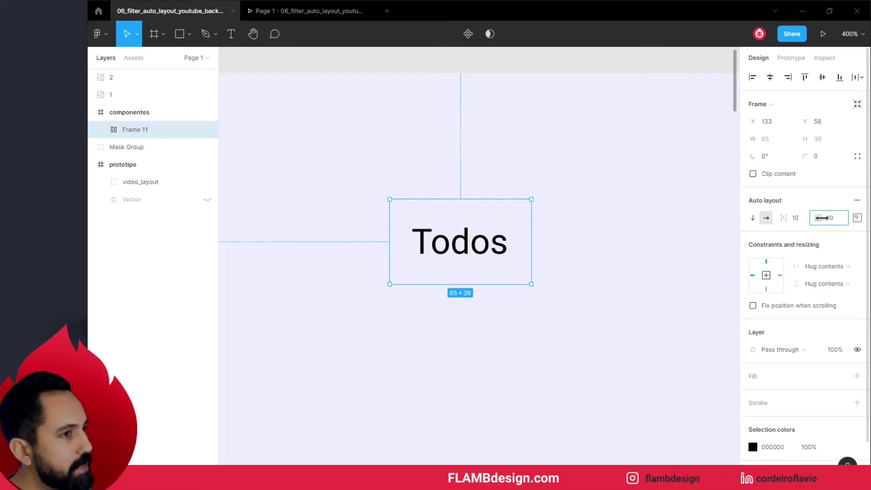
{"action": "left_click", "coordinate": [837, 376]}
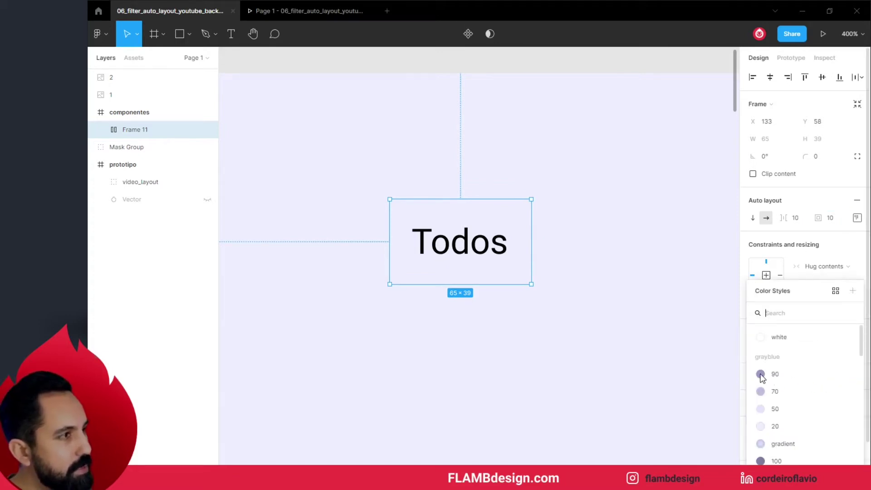
{"action": "left_click", "coordinate": [761, 374]}
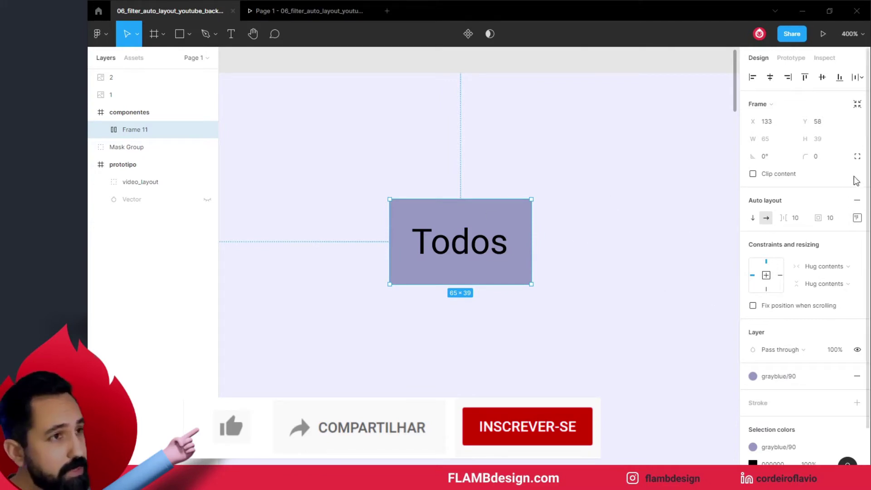
{"action": "mouse_move", "coordinate": [804, 160]}
{"action": "left_mouse_down"}
{"action": "mouse_move", "coordinate": [818, 161]}
{"action": "mouse_move", "coordinate": [249, 170]}
{"action": "left_mouse_up"}
{"action": "left_click_drag", "start_coordinate": [334, 181], "coordinate": [334, 181]}
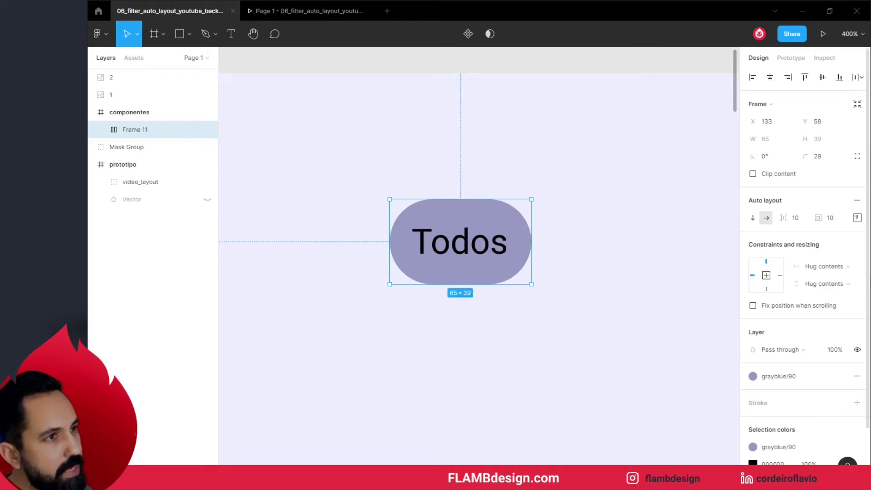
Set Frame 11's top and bottom padding to 8.
{"action": "left_click", "coordinate": [857, 219]}
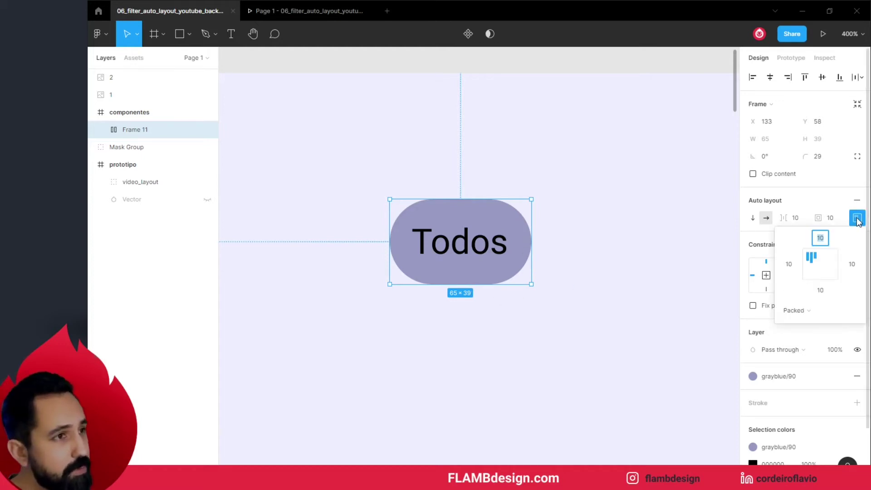
{"action": "key", "text": "Escape"}
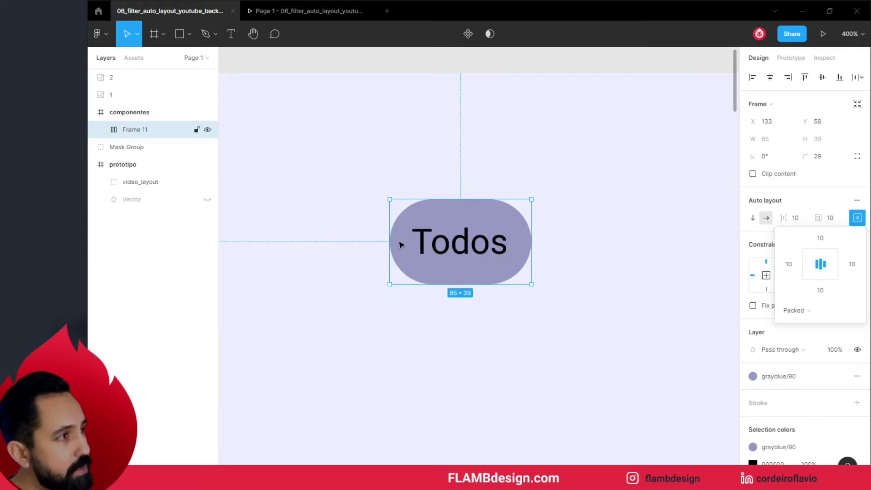
{"action": "left_click", "coordinate": [820, 241]}
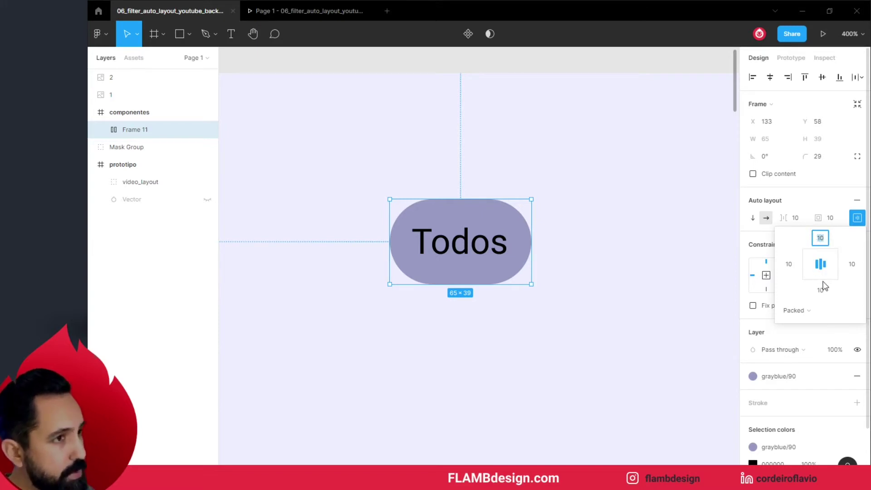
{"action": "type", "text": "8"}
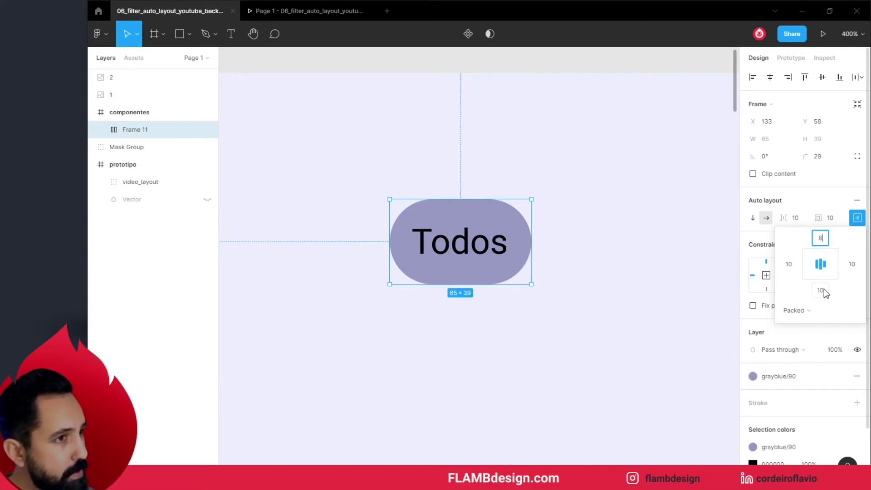
{"action": "left_click", "coordinate": [820, 291]}
{"action": "type", "text": "8"}
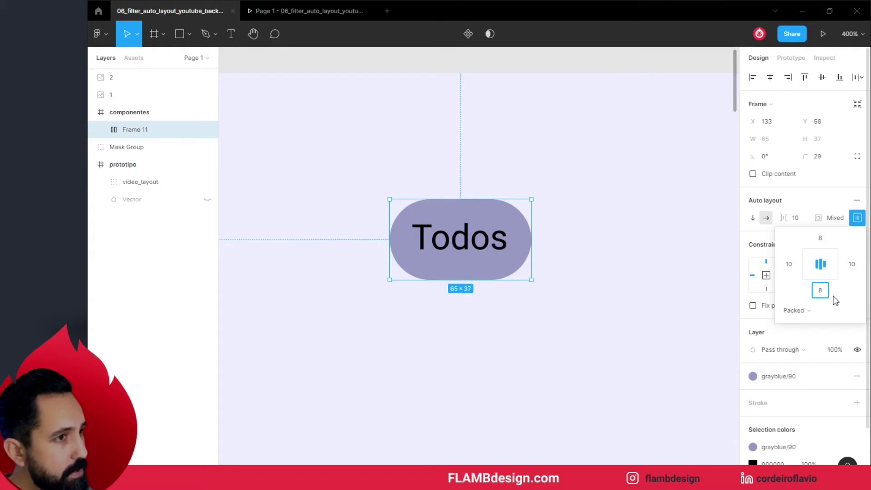
{"action": "key", "text": "Return"}
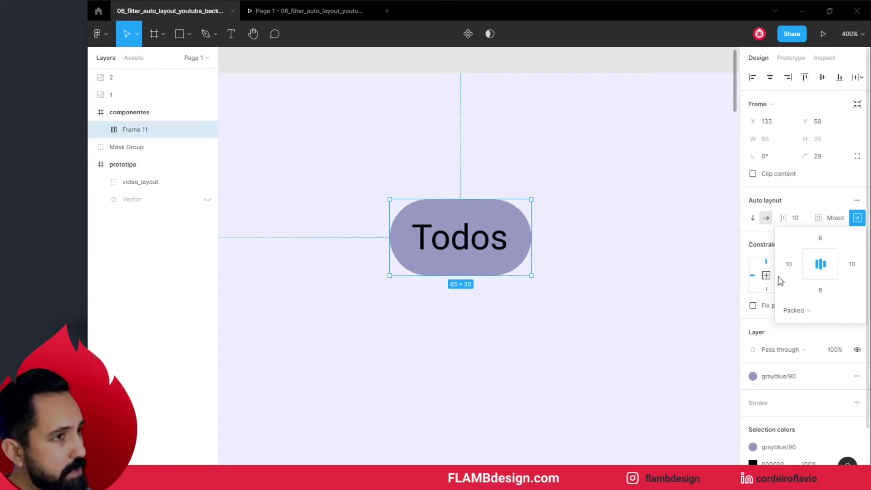
Set left and right padding to 14, making the Todos pill 73×35.
{"action": "left_click", "coordinate": [790, 269]}
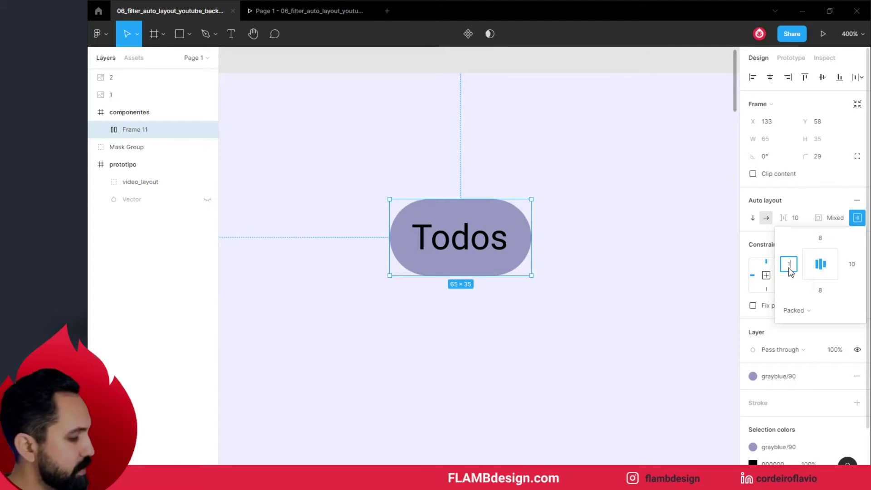
{"action": "type", "text": "14"}
{"action": "left_click", "coordinate": [852, 269]}
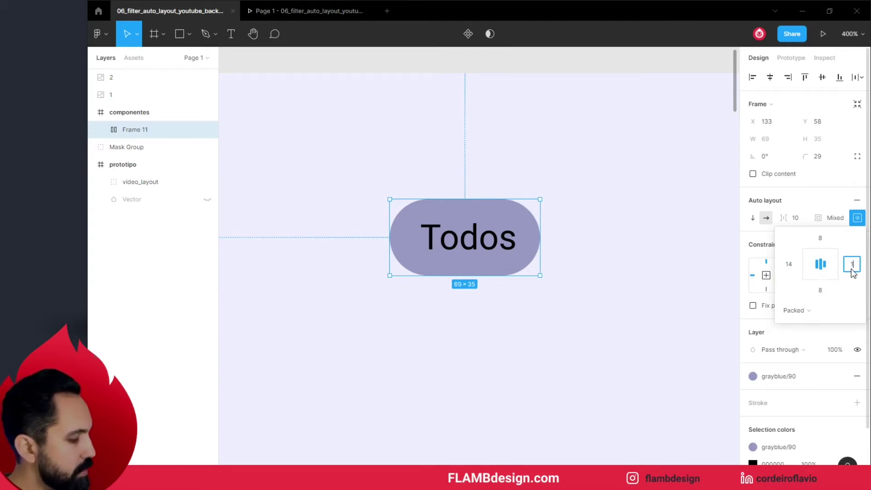
{"action": "type", "text": "14"}
{"action": "key", "text": "Return"}
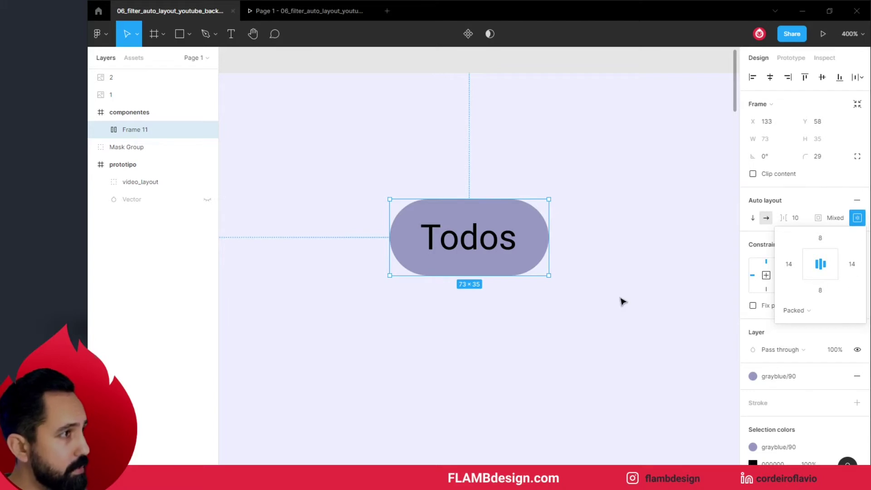
{"action": "left_click", "coordinate": [622, 301]}
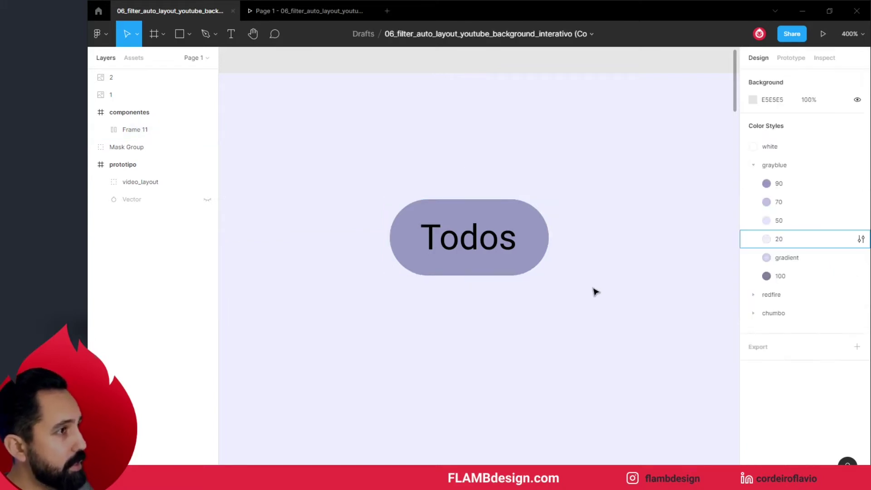
{"action": "left_click", "coordinate": [495, 252]}
{"action": "left_click", "coordinate": [637, 269]}
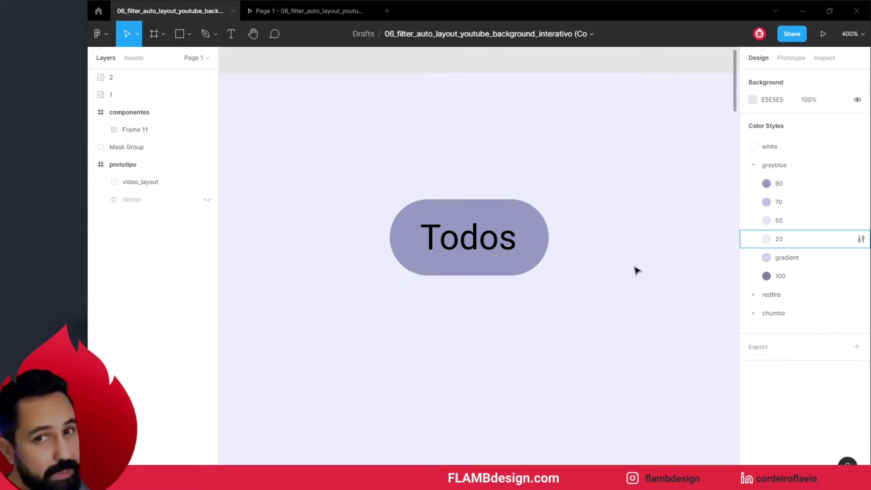
{"action": "left_click", "coordinate": [494, 241]}
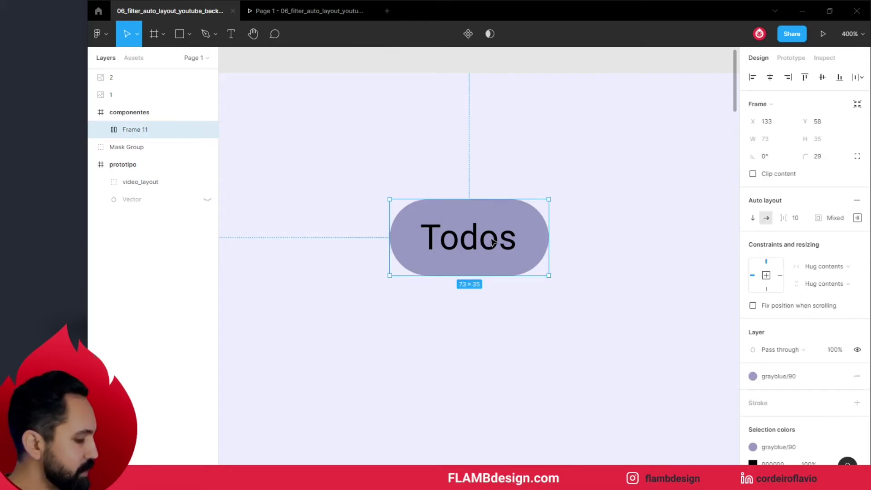
{"action": "left_click_drag", "start_coordinate": [493, 241], "coordinate": [504, 353]}
{"action": "double_click", "coordinate": [502, 356]}
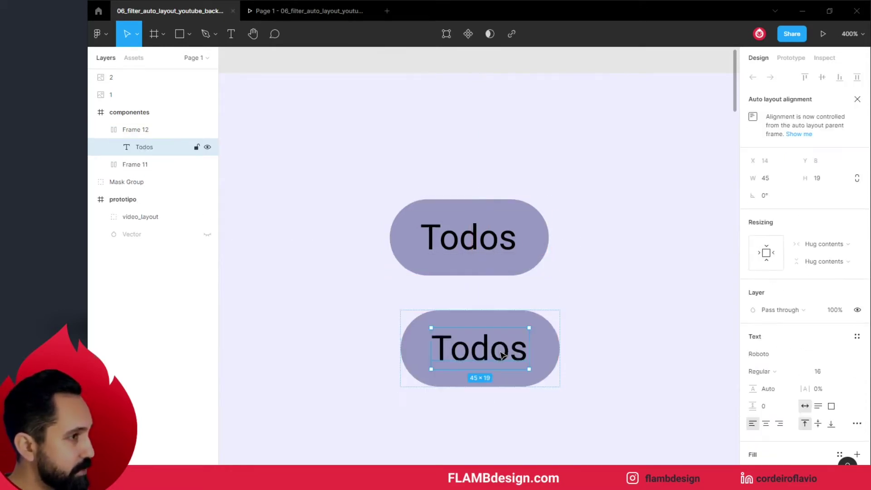
{"action": "double_click", "coordinate": [501, 356]}
{"action": "type", "text": "fasfaf"}
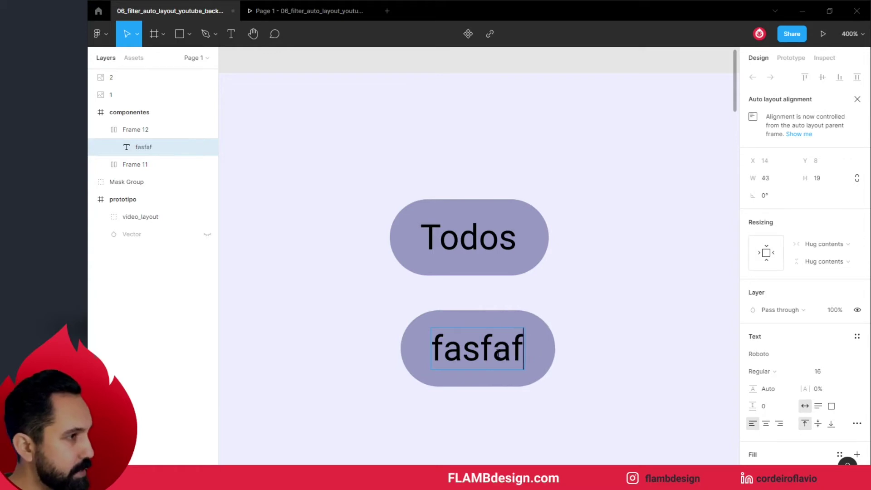
{"action": "type", "text": "sfsfafa"}
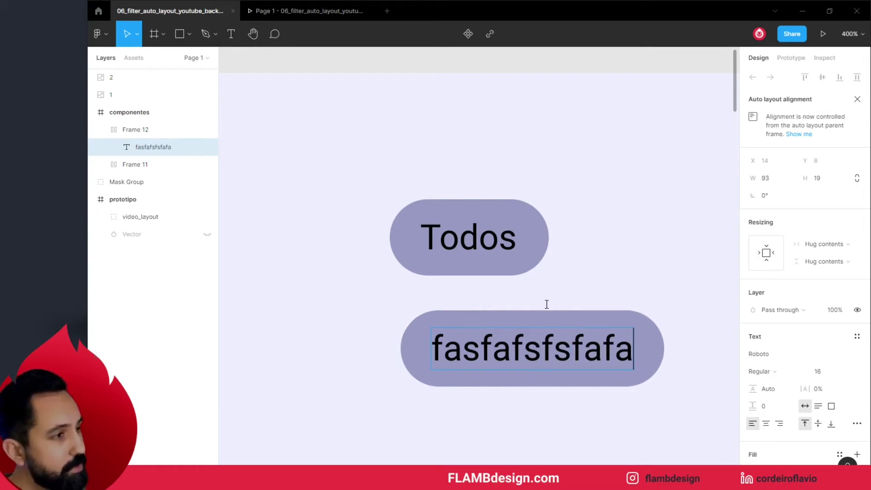
{"action": "key", "text": "Escape"}
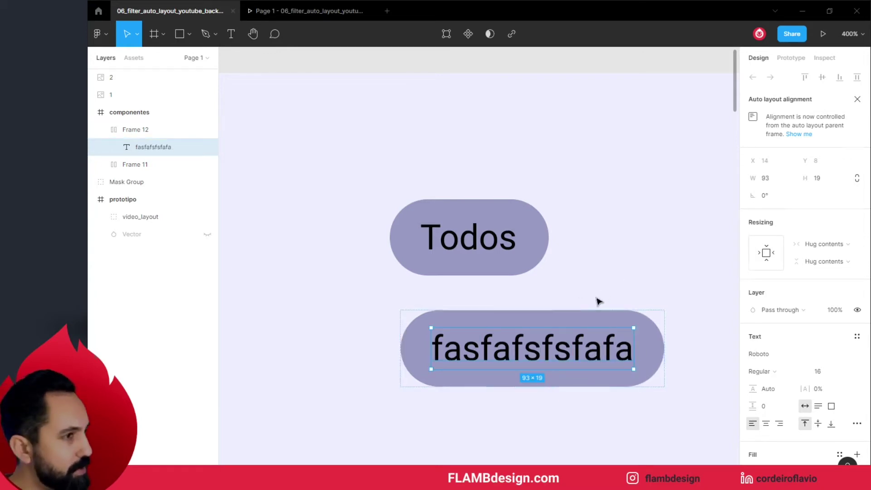
{"action": "left_click", "coordinate": [598, 301]}
{"action": "left_click", "coordinate": [596, 336]}
{"action": "key", "text": "Delete"}
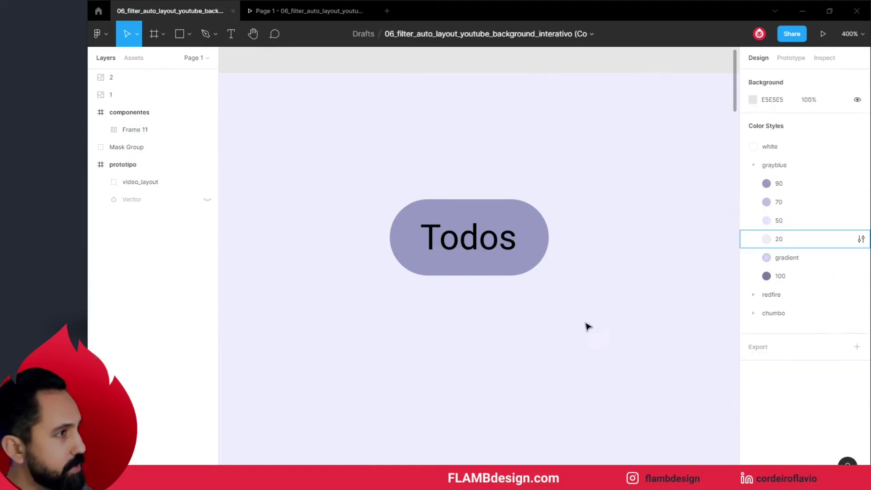
{"action": "left_click", "coordinate": [533, 253]}
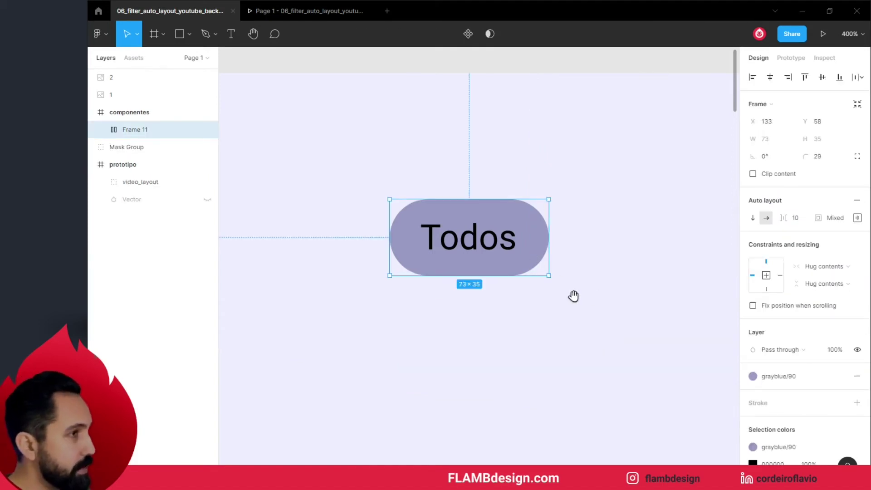
Give the Todos pill a grayblue/90 stroke.
{"action": "scroll", "coordinate": [567, 297], "scroll_direction": "right", "scroll_amount": 2}
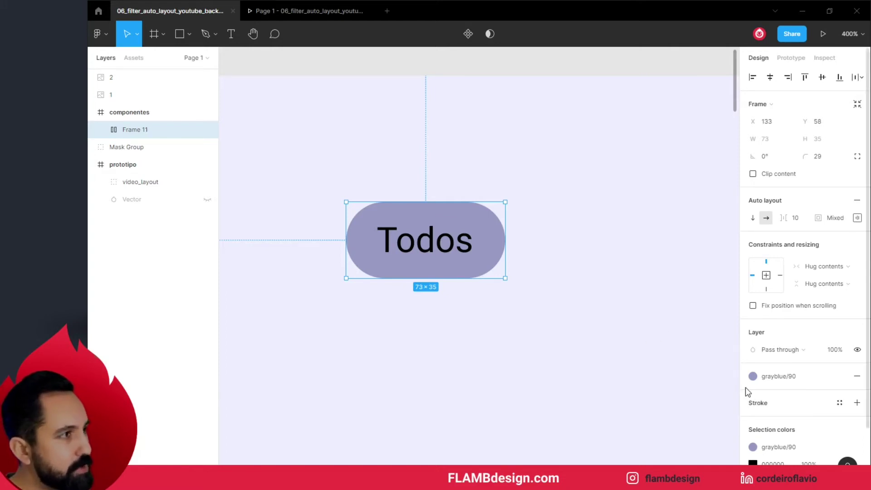
{"action": "scroll", "coordinate": [735, 374], "scroll_direction": "down", "scroll_amount": 1}
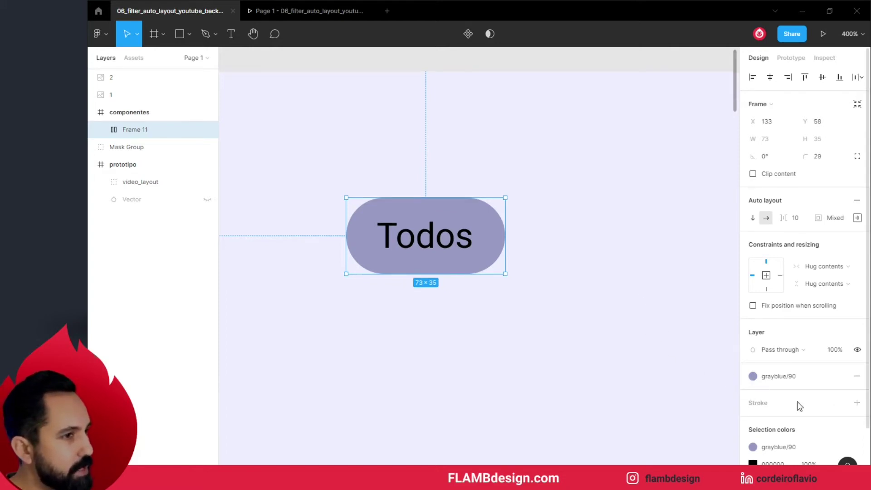
{"action": "scroll", "coordinate": [832, 408], "scroll_direction": "down", "scroll_amount": 2}
{"action": "scroll", "coordinate": [822, 404], "scroll_direction": "down", "scroll_amount": 1}
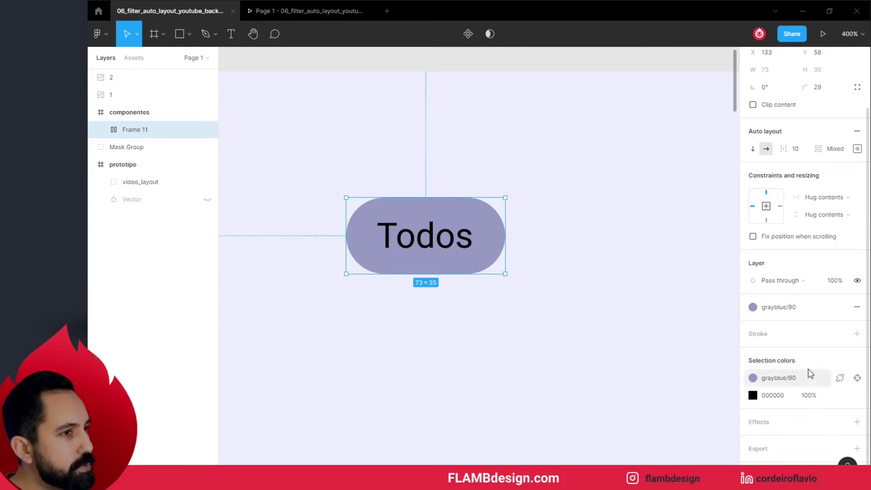
{"action": "left_click", "coordinate": [839, 335]}
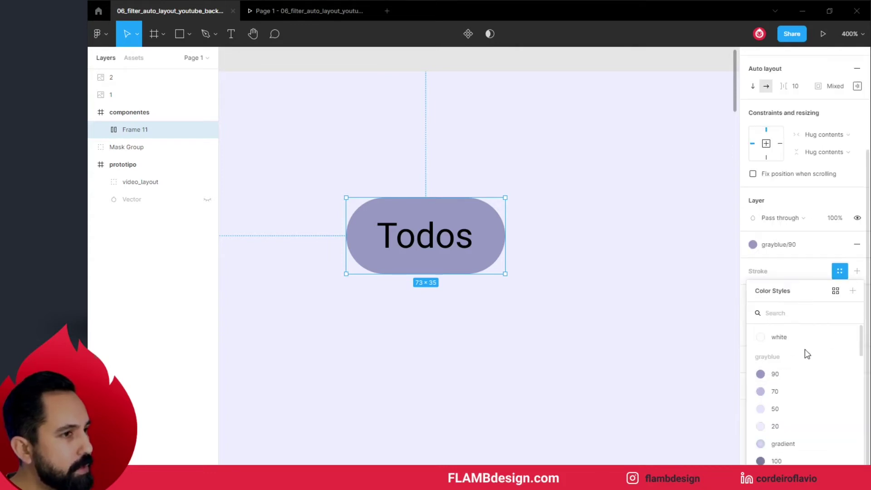
{"action": "left_click", "coordinate": [770, 373]}
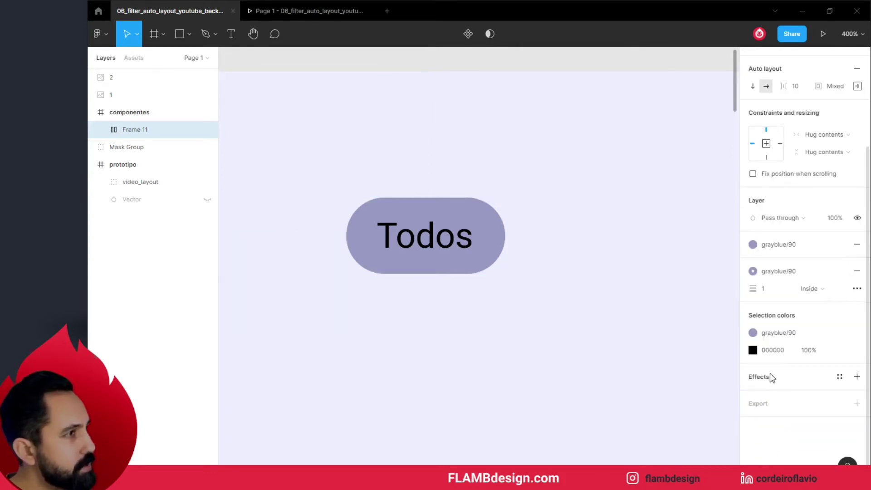
{"action": "mouse_move", "coordinate": [782, 350]}
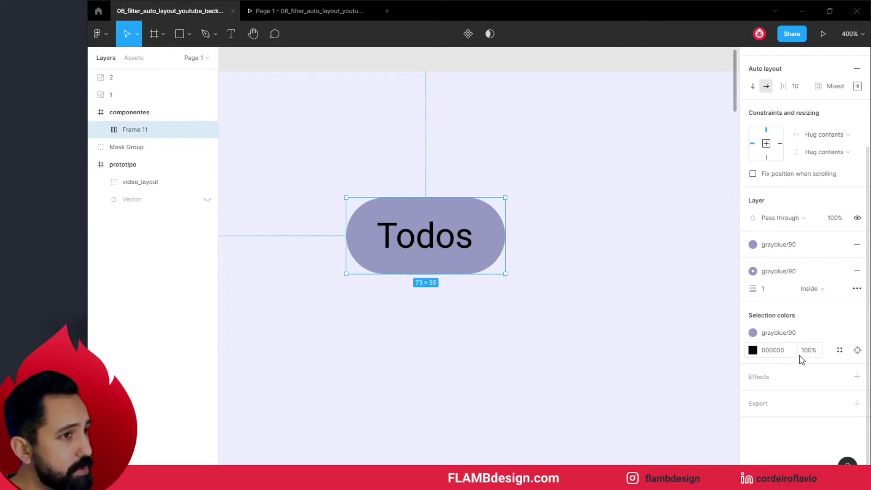
Remove the grayblue/90 background fill from Frame 11.
{"action": "scroll", "coordinate": [813, 262], "scroll_direction": "up", "scroll_amount": 3}
{"action": "scroll", "coordinate": [813, 262], "scroll_direction": "down", "scroll_amount": 3}
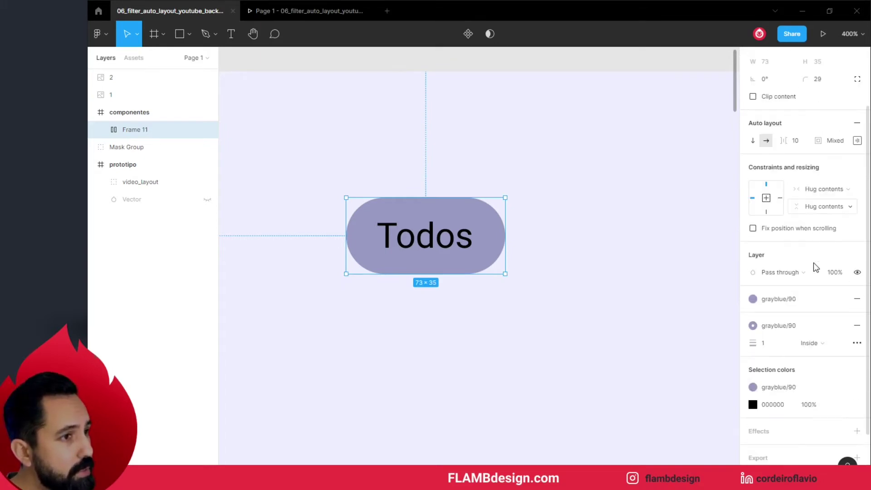
{"action": "mouse_move", "coordinate": [789, 244]}
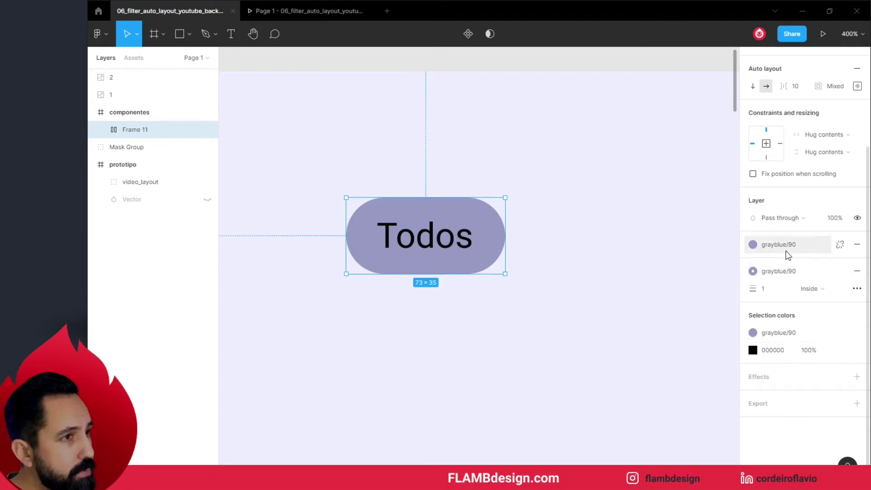
{"action": "left_click", "coordinate": [753, 245]}
{"action": "mouse_move", "coordinate": [803, 310]}
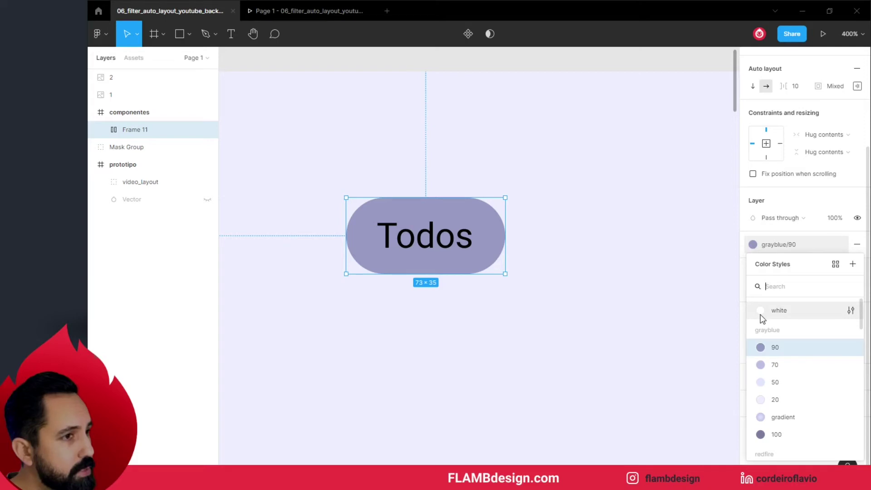
{"action": "left_click", "coordinate": [857, 244]}
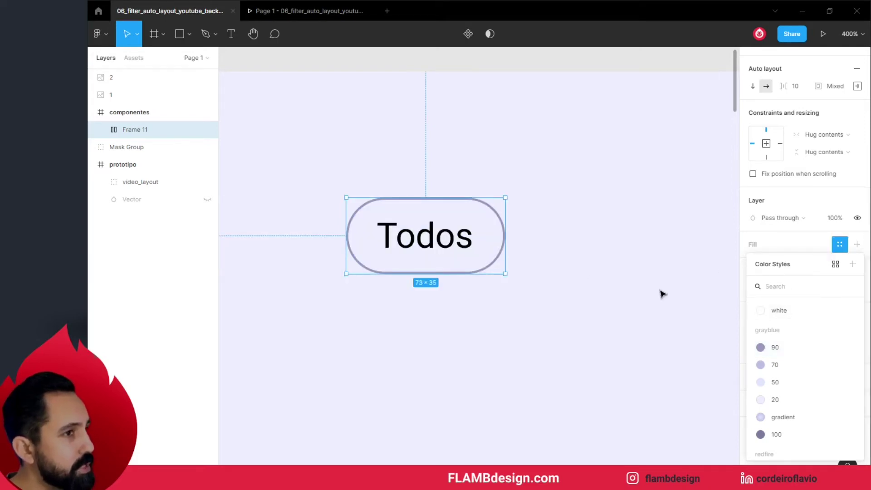
{"action": "left_click", "coordinate": [632, 295]}
{"action": "left_click", "coordinate": [446, 247]}
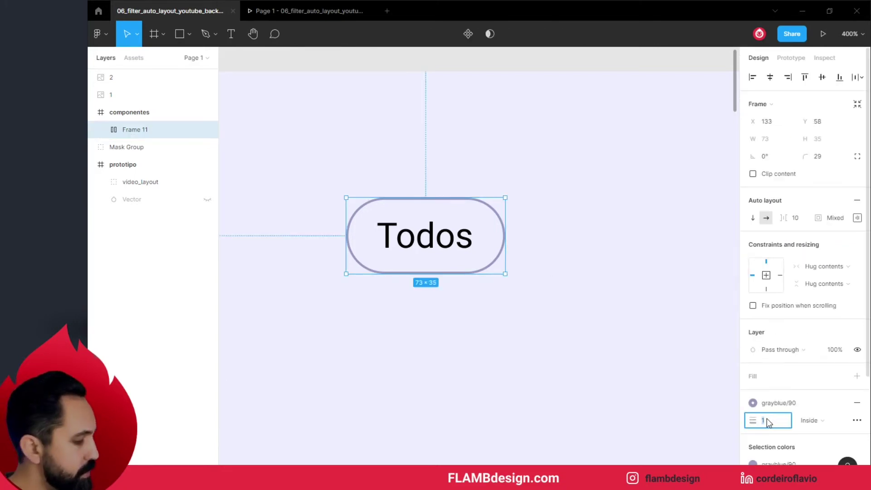
Make the pill outline 2 px and recolour the Todos label with a grayblue style.
{"action": "type", "text": "2"}
{"action": "key", "text": "Return"}
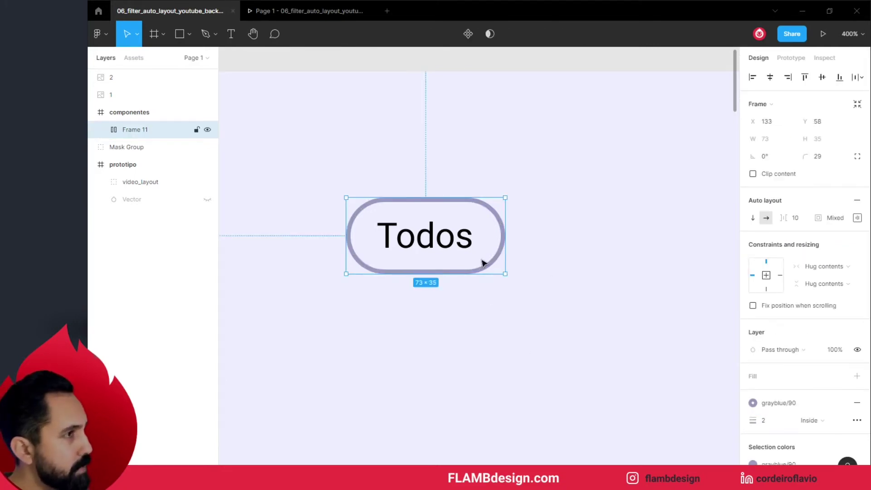
{"action": "double_click", "coordinate": [471, 249]}
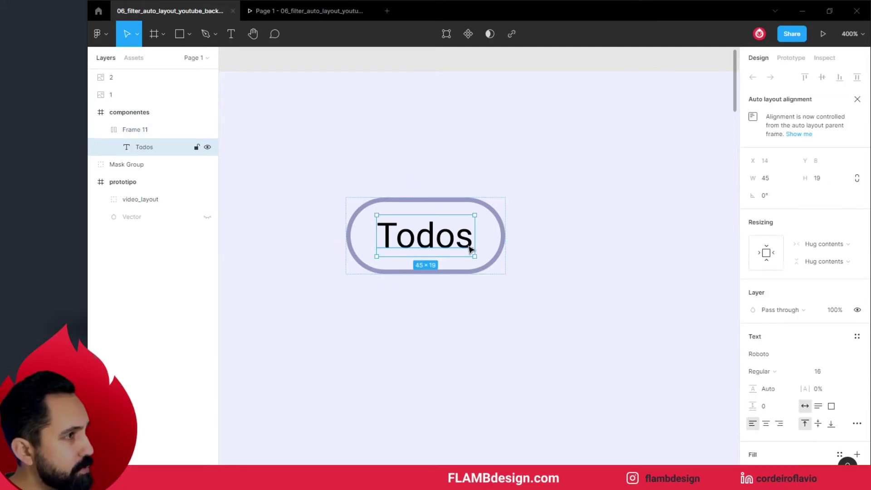
{"action": "scroll", "coordinate": [773, 383], "scroll_direction": "down", "scroll_amount": 3}
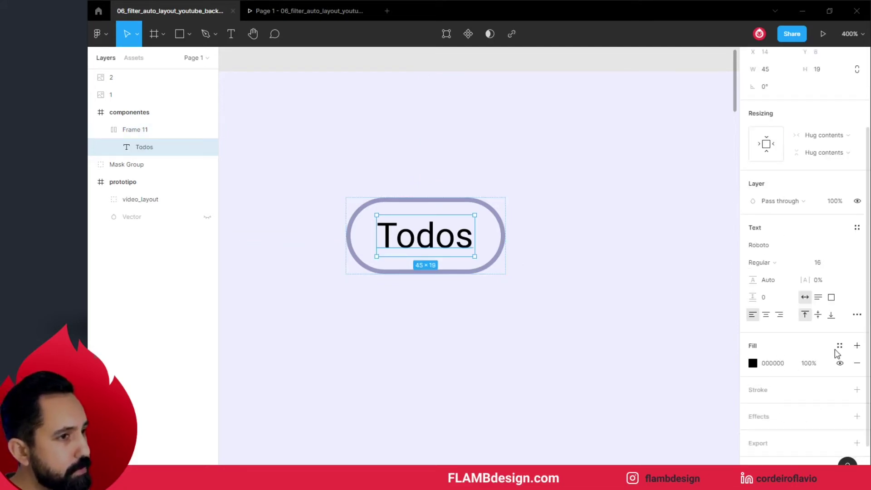
{"action": "left_click", "coordinate": [839, 345]}
{"action": "left_click", "coordinate": [765, 374]}
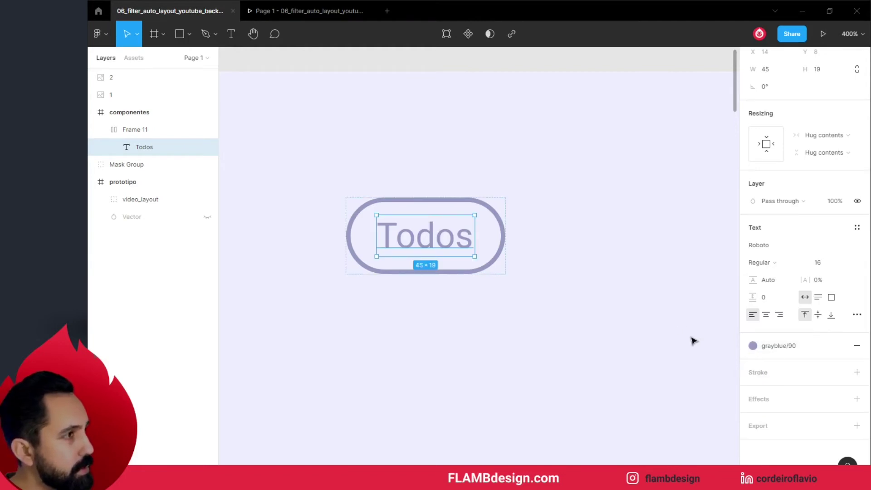
{"action": "left_click", "coordinate": [754, 350]}
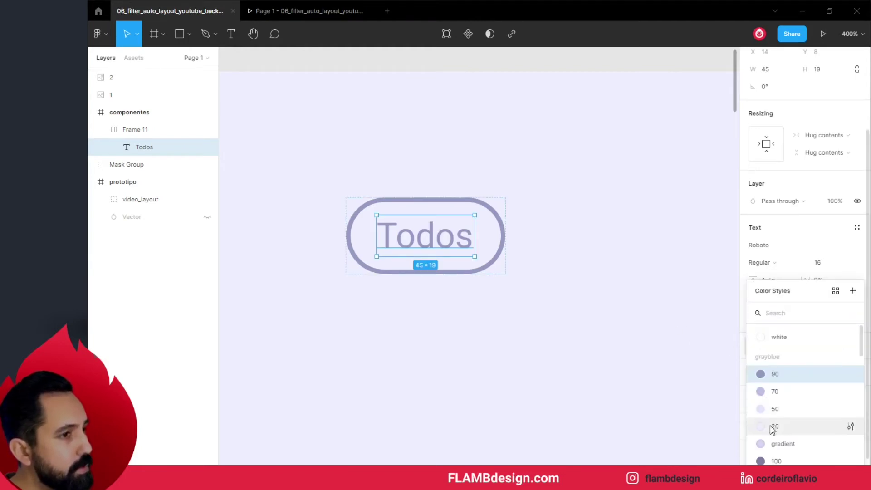
{"action": "left_click", "coordinate": [772, 460]}
{"action": "left_click", "coordinate": [626, 327]}
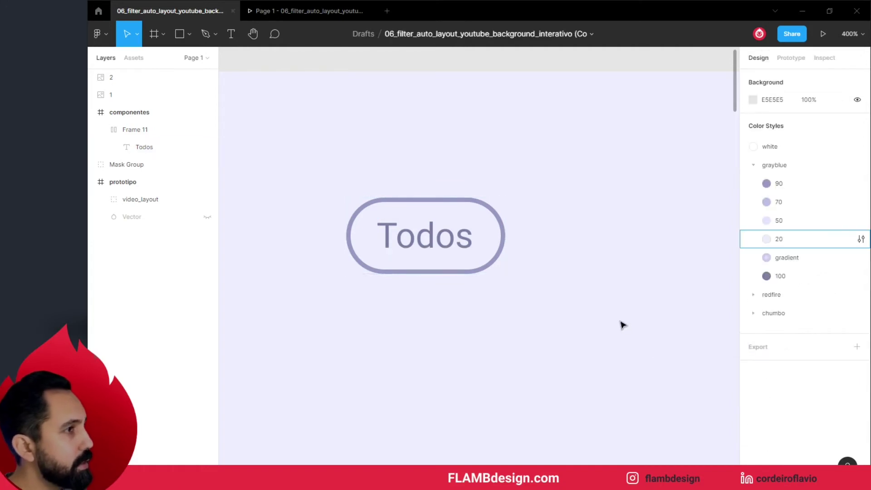
{"action": "scroll", "coordinate": [608, 348], "scroll_direction": "up", "scroll_amount": 1}
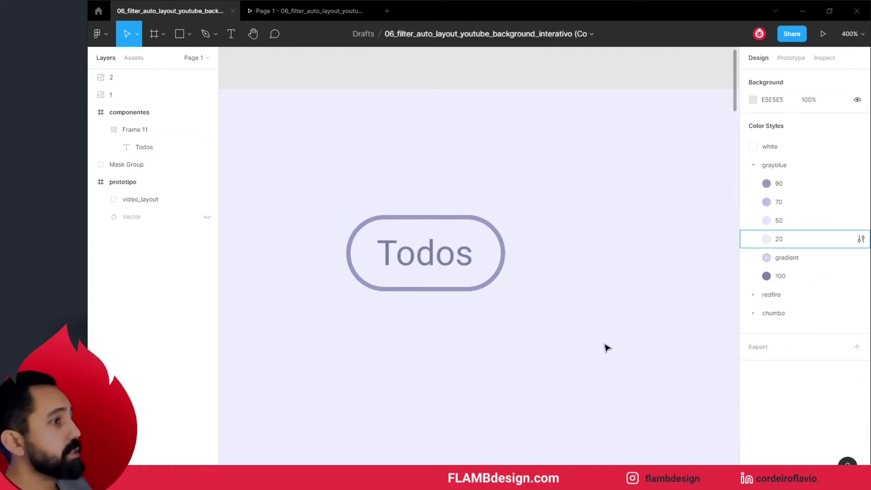
Turn the Todos pill Frame 11 into a component with Ctrl+Alt+K, shown in Assets.
{"action": "left_click", "coordinate": [443, 239]}
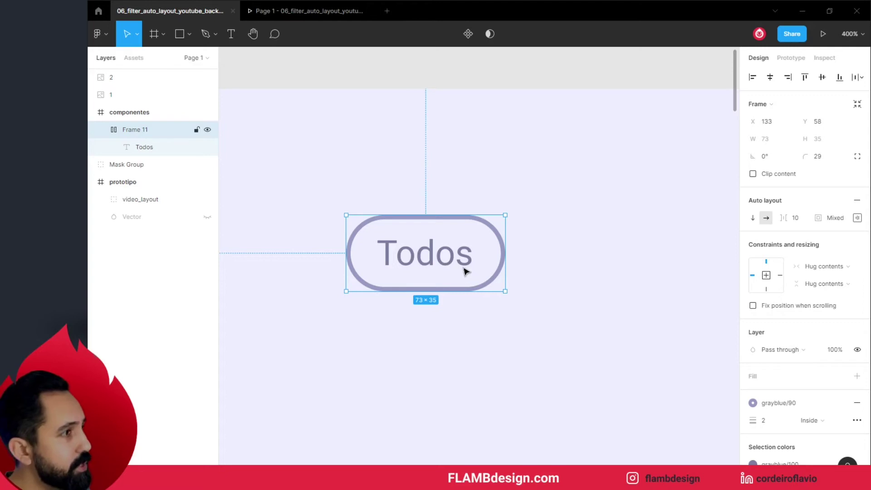
{"action": "left_click", "coordinate": [540, 262]}
{"action": "left_click", "coordinate": [468, 258]}
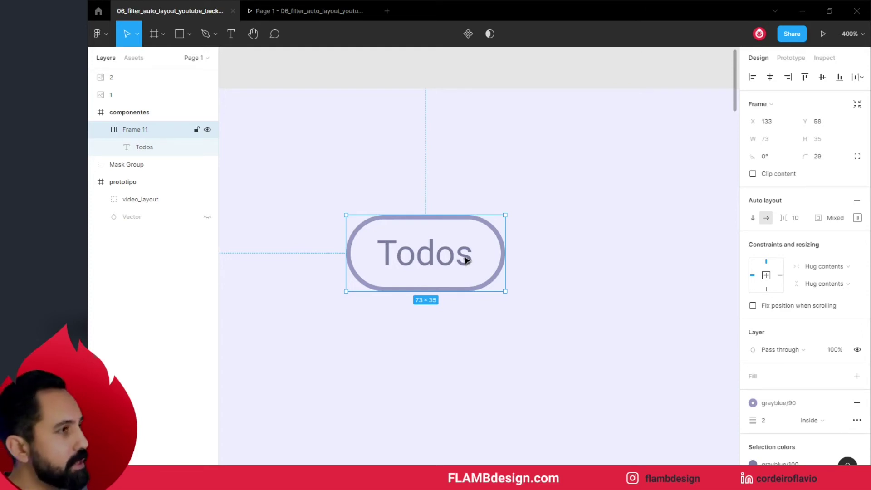
{"action": "left_click", "coordinate": [134, 58]}
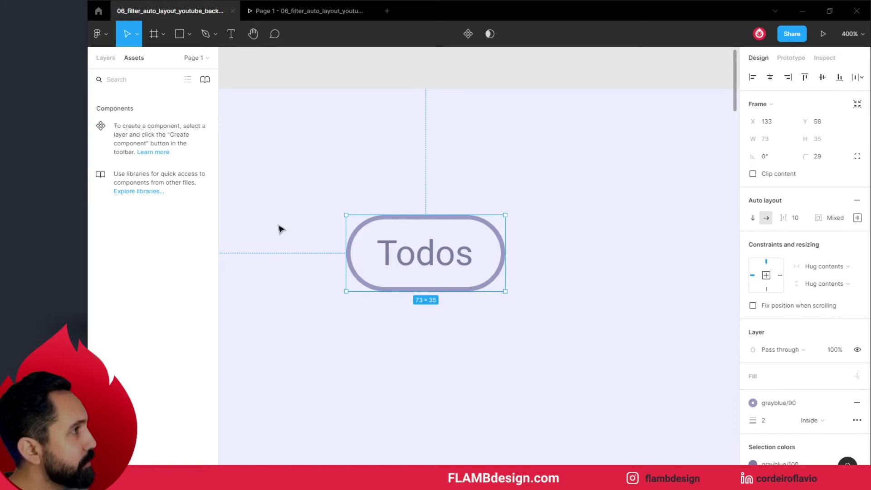
{"action": "right_click", "coordinate": [438, 260]}
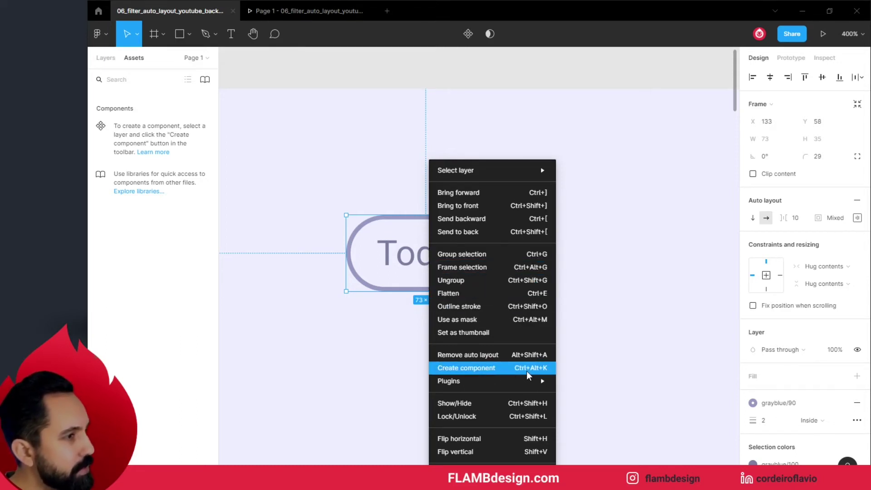
{"action": "left_click", "coordinate": [571, 330]}
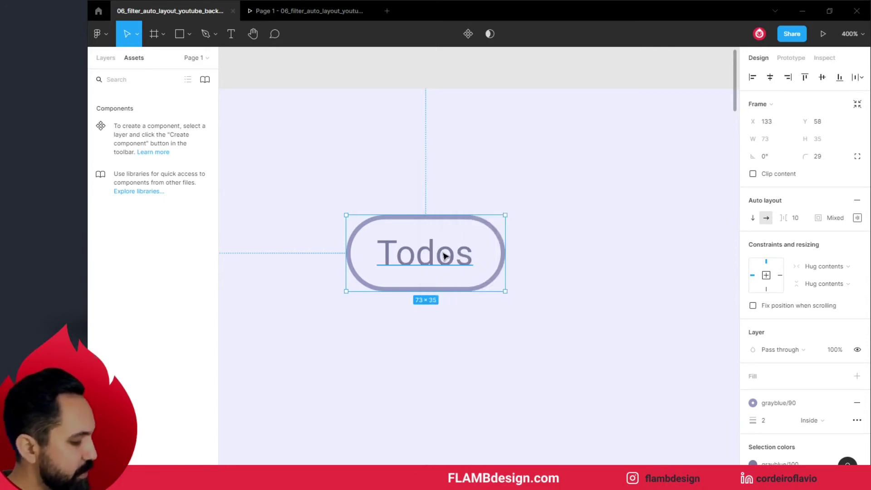
{"action": "key", "text": "ctrl+alt+k"}
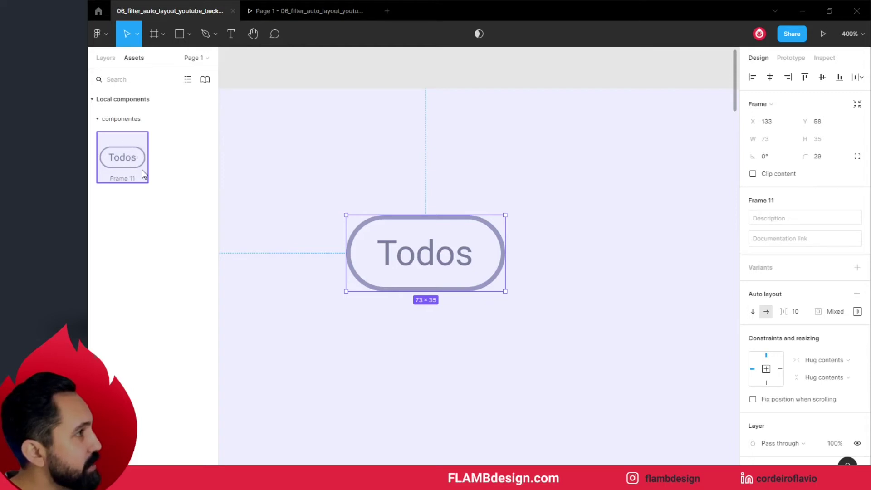
{"action": "left_click", "coordinate": [331, 165]}
{"action": "mouse_move", "coordinate": [331, 164]}
{"action": "left_mouse_down"}
{"action": "mouse_move", "coordinate": [418, 235]}
{"action": "mouse_move", "coordinate": [671, 257]}
{"action": "left_mouse_up"}
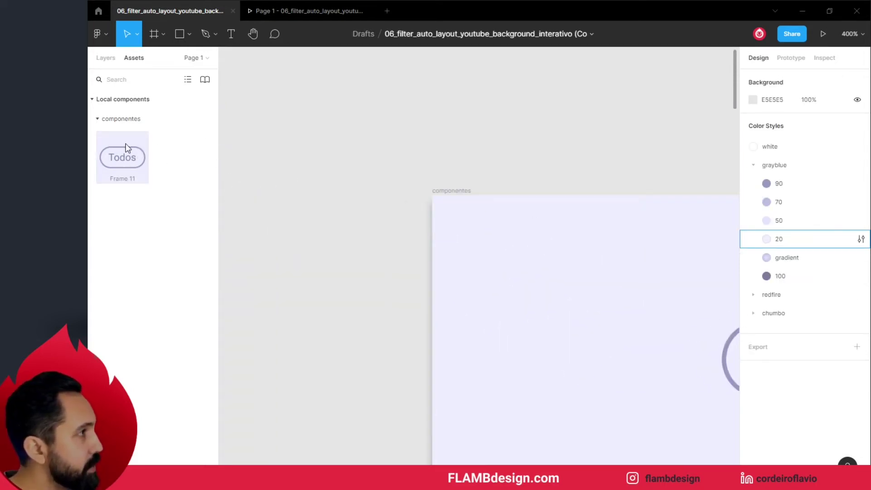
{"action": "mouse_move", "coordinate": [563, 261]}
{"action": "left_mouse_down"}
{"action": "mouse_move", "coordinate": [397, 191]}
{"action": "mouse_move", "coordinate": [200, 124]}
{"action": "left_mouse_up"}
{"action": "left_click_drag", "start_coordinate": [122, 157], "coordinate": [493, 352]}
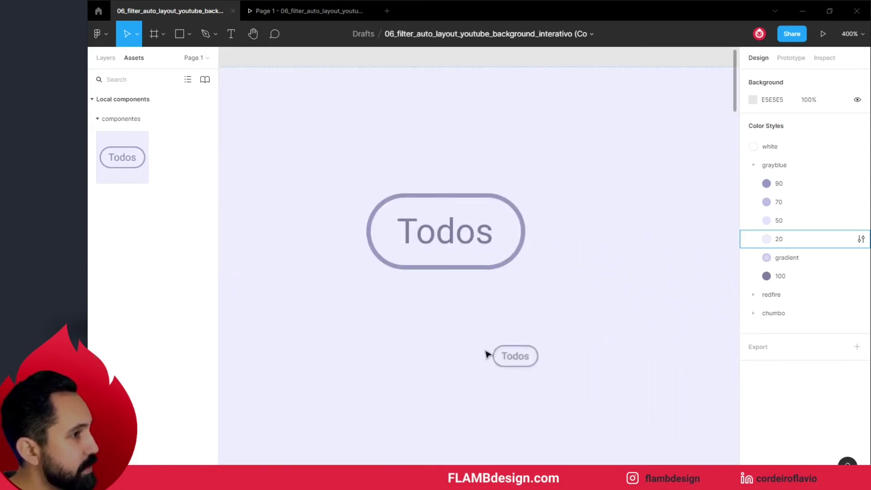
{"action": "double_click", "coordinate": [492, 352]}
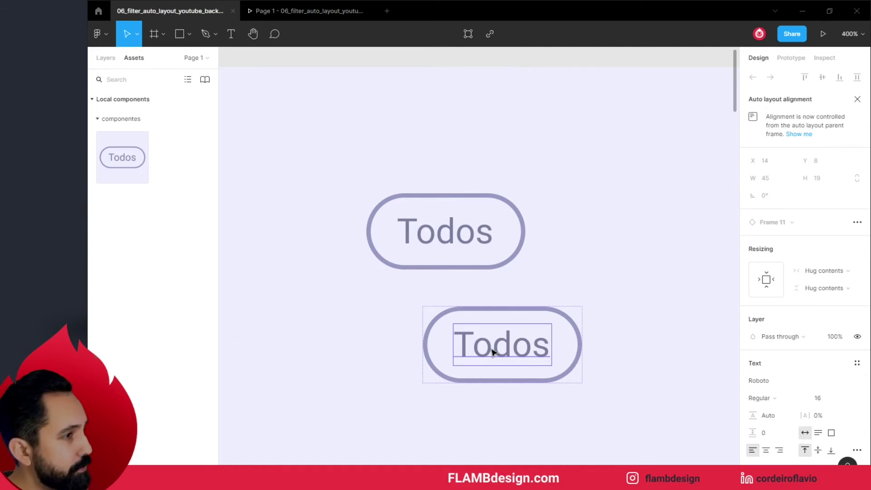
{"action": "type", "text": "dadad"}
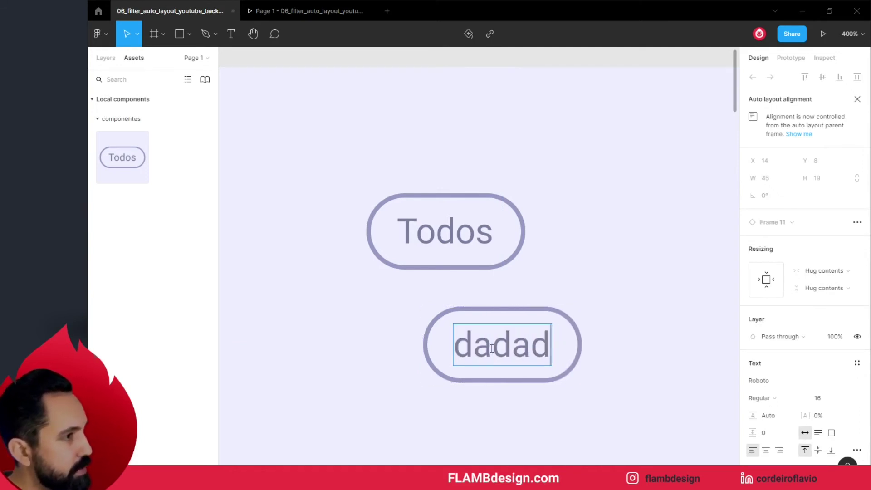
{"action": "type", "text": "sdasd"}
{"action": "key", "text": "Escape"}
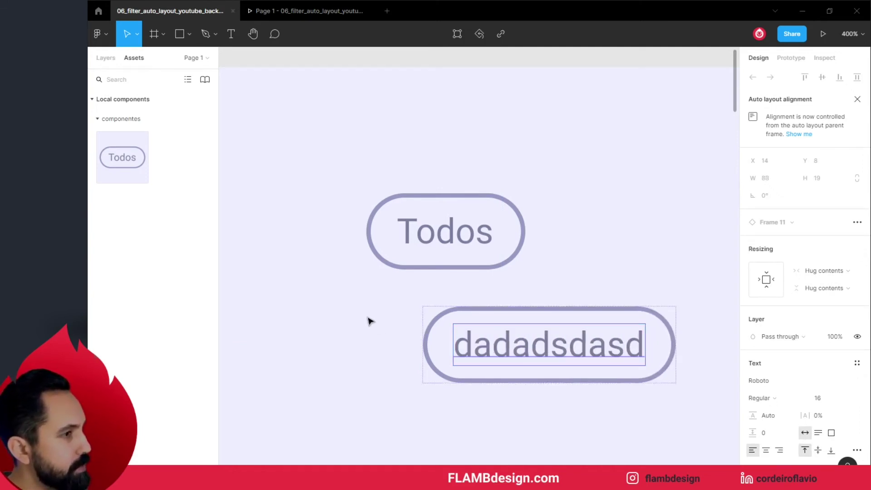
{"action": "left_click", "coordinate": [601, 286]}
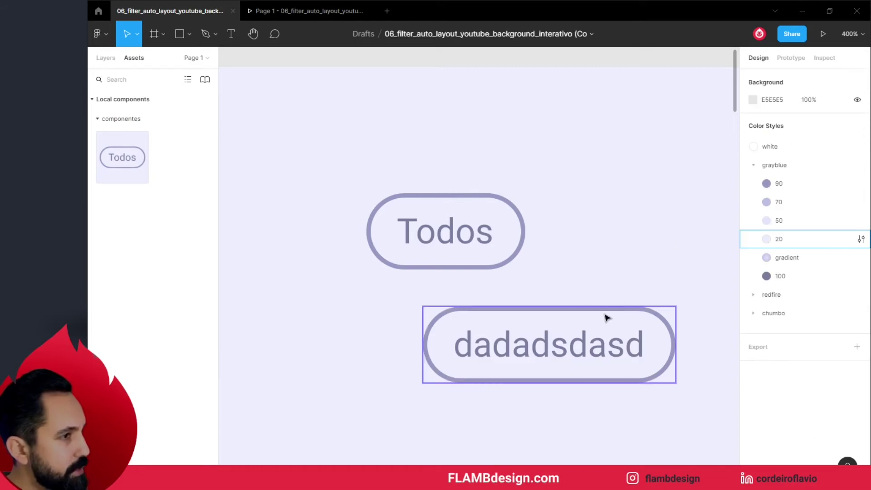
{"action": "left_click", "coordinate": [607, 317]}
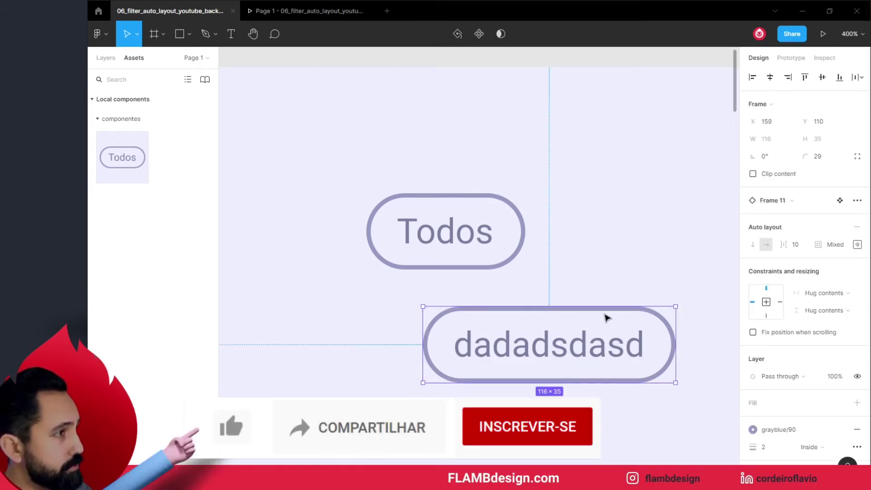
{"action": "key", "text": "Delete"}
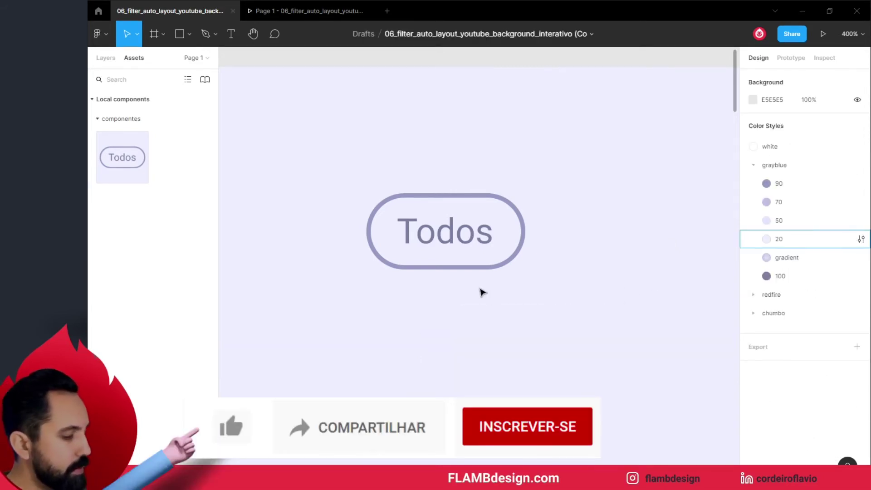
Move the Todos component aside and bring the prototipo frame into view.
{"action": "scroll", "coordinate": [483, 292], "scroll_direction": "down", "scroll_amount": 3, "text": "ctrl"}
{"action": "left_click_drag", "start_coordinate": [468, 260], "coordinate": [404, 243]}
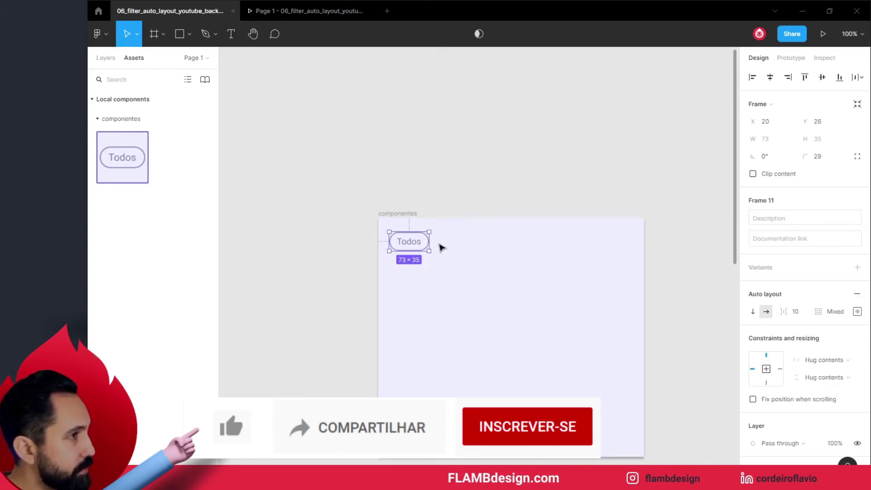
{"action": "left_click", "coordinate": [519, 258]}
{"action": "left_click_drag", "start_coordinate": [601, 251], "coordinate": [352, 221]}
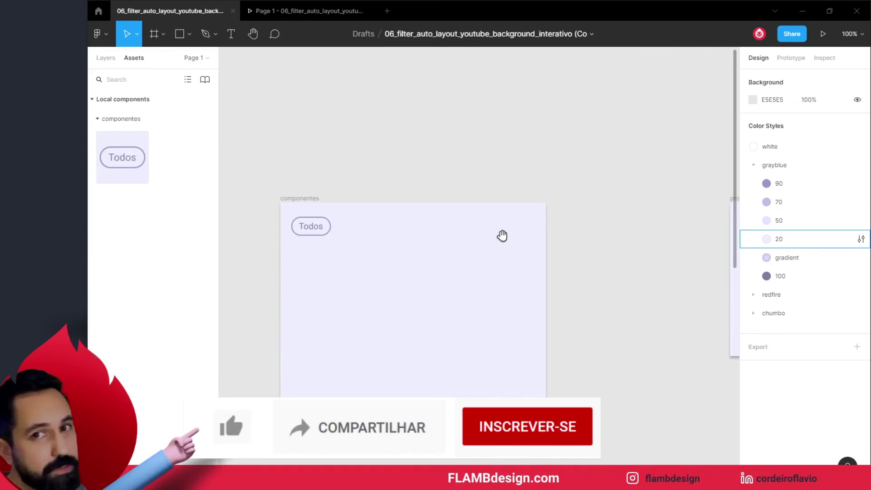
{"action": "left_click_drag", "start_coordinate": [509, 225], "coordinate": [380, 250]}
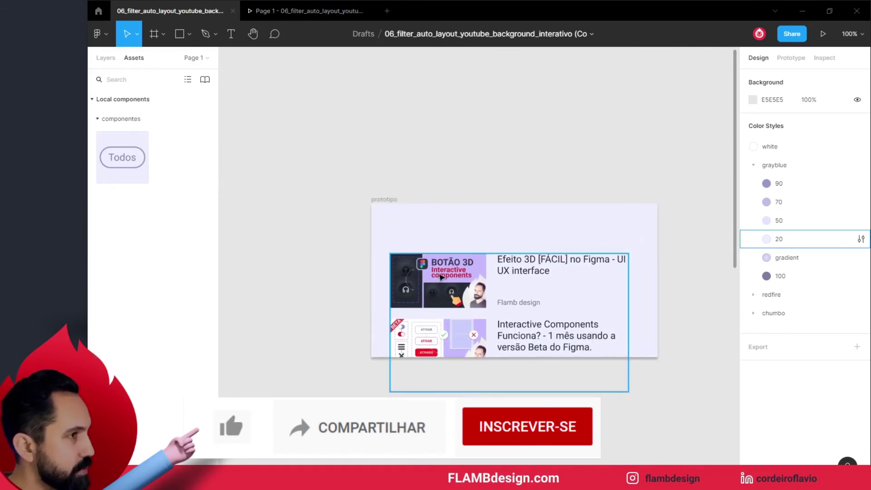
Set the video thumbnail group's layer opacity to 30%.
{"action": "left_click", "coordinate": [441, 277]}
{"action": "left_click", "coordinate": [839, 315]}
{"action": "type", "text": "30"}
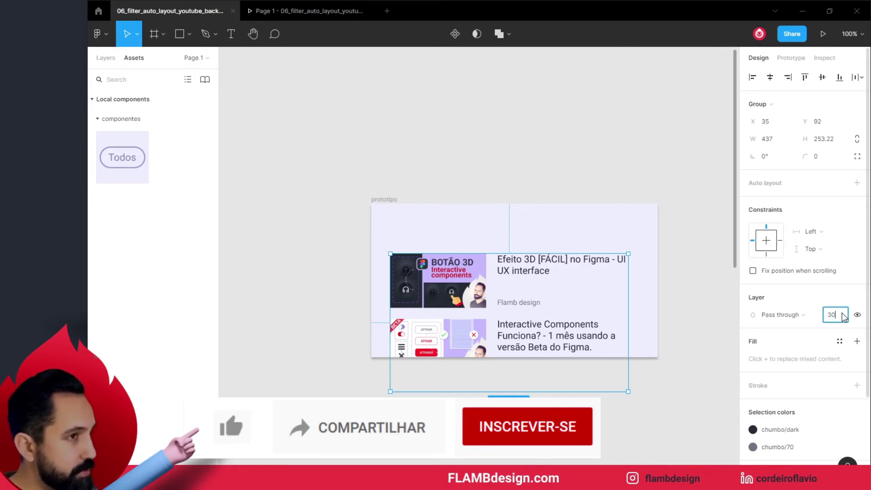
{"action": "key", "text": "Return"}
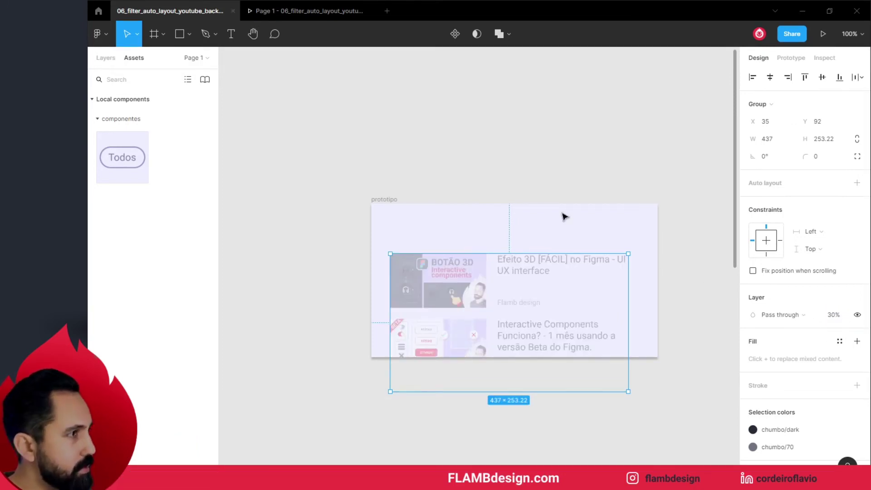
{"action": "left_click", "coordinate": [518, 200]}
{"action": "left_click", "coordinate": [508, 219]}
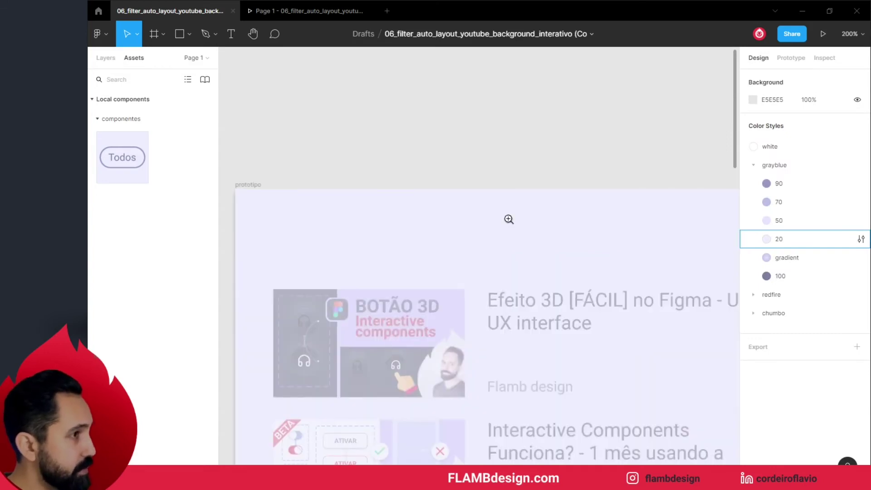
Drag a Todos instance from Assets into prototipo, then Alt-drag and Ctrl+D two more copies.
{"action": "left_click_drag", "start_coordinate": [132, 171], "coordinate": [318, 248]}
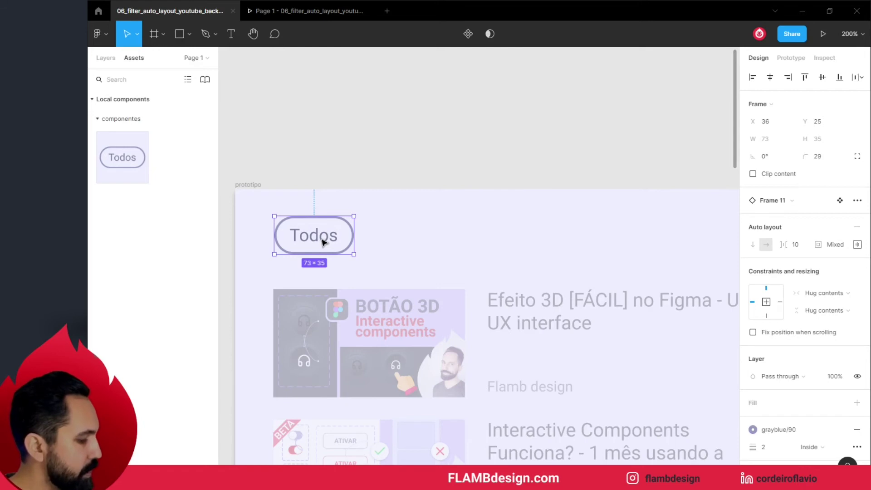
{"action": "left_click_drag", "start_coordinate": [323, 242], "coordinate": [420, 251]}
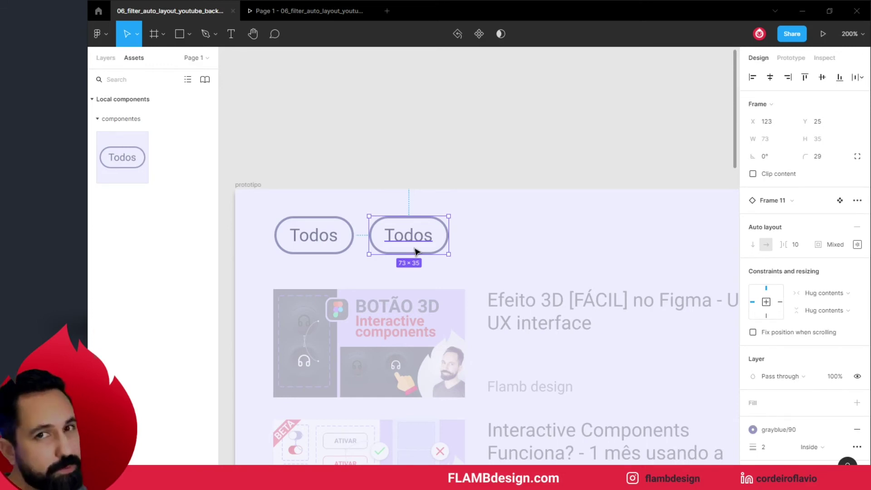
{"action": "key", "text": "ctrl+d"}
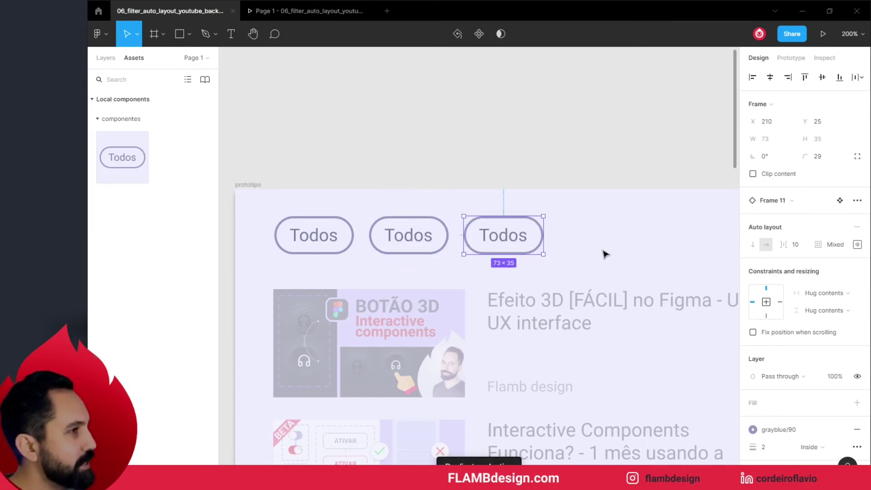
Relabel the middle chip 'Componentes' and marquee-select all three chips.
{"action": "left_click", "coordinate": [597, 237]}
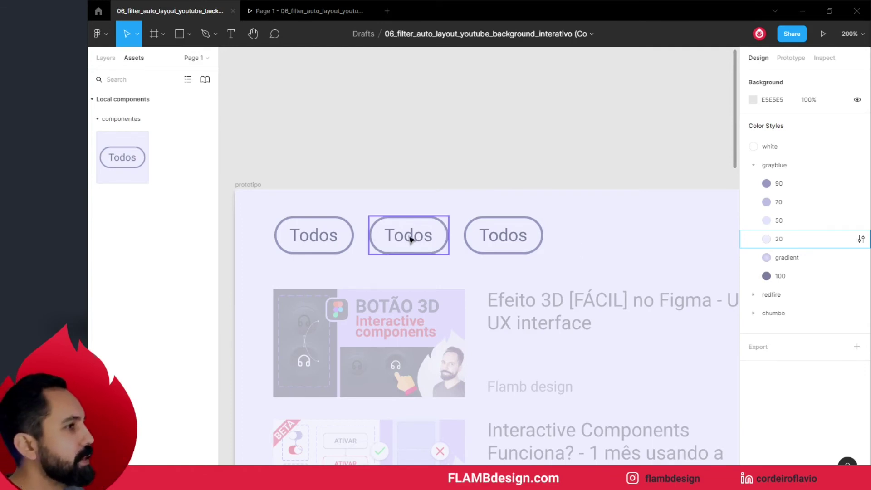
{"action": "double_click", "coordinate": [413, 242]}
{"action": "double_click", "coordinate": [412, 239]}
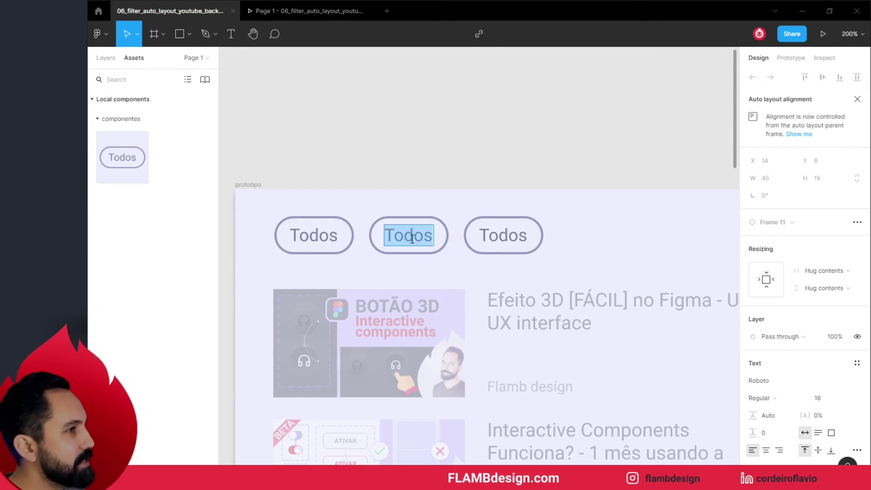
{"action": "type", "text": "Componentes"}
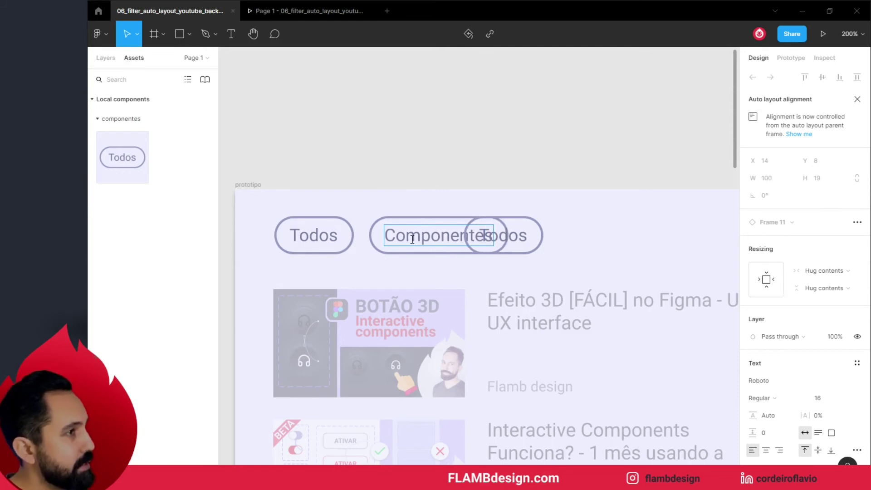
{"action": "key", "text": "Escape"}
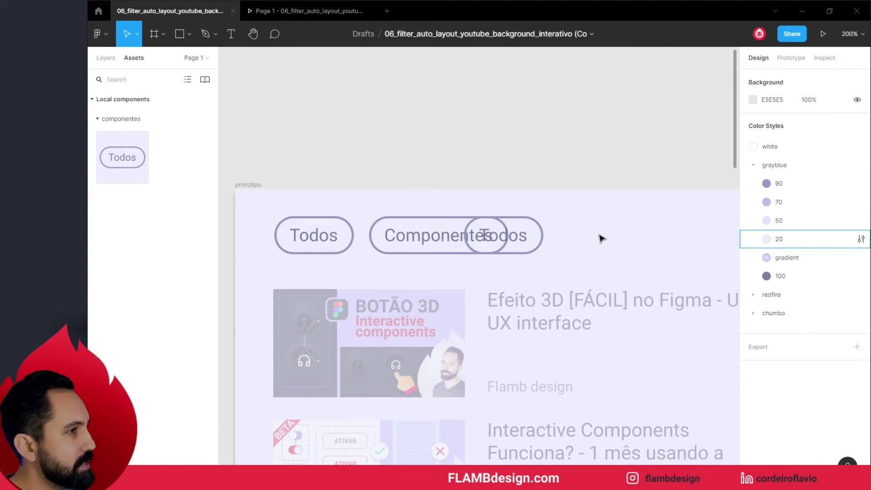
{"action": "left_click_drag", "start_coordinate": [599, 234], "coordinate": [290, 256]}
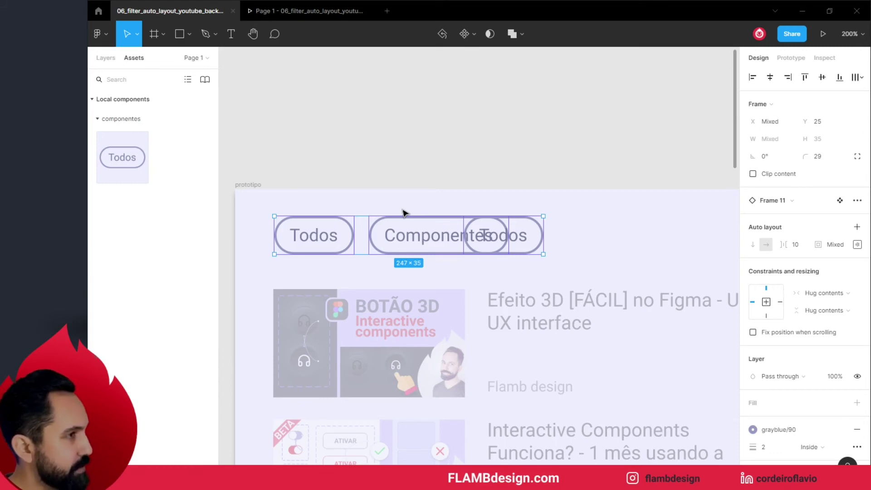
Add horizontal auto layout (Shift+A) to the three chips with 12 spacing between items.
{"action": "key", "text": "shift+a"}
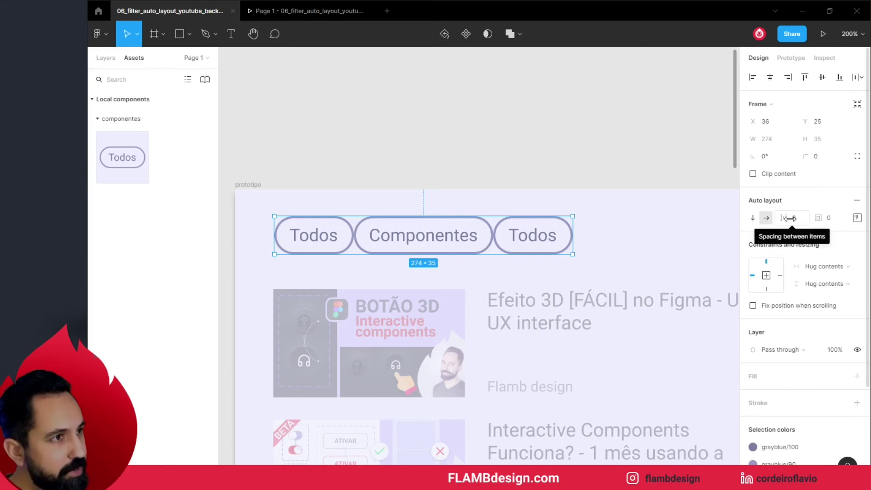
{"action": "left_click_drag", "start_coordinate": [790, 218], "coordinate": [802, 223]}
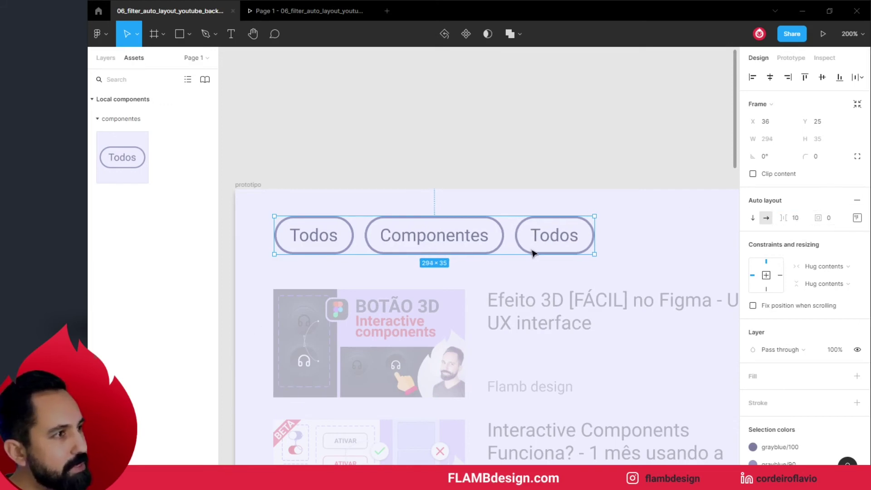
{"action": "left_click_drag", "start_coordinate": [783, 217], "coordinate": [788, 218]}
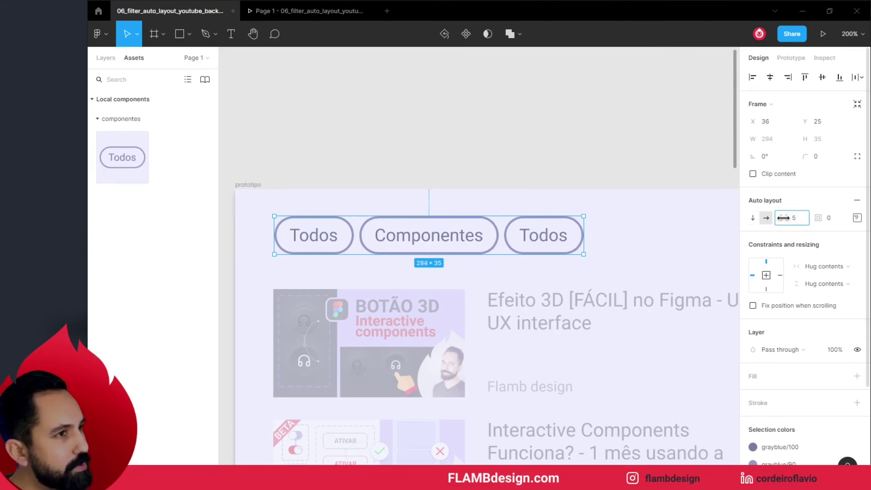
{"action": "left_click", "coordinate": [752, 219]}
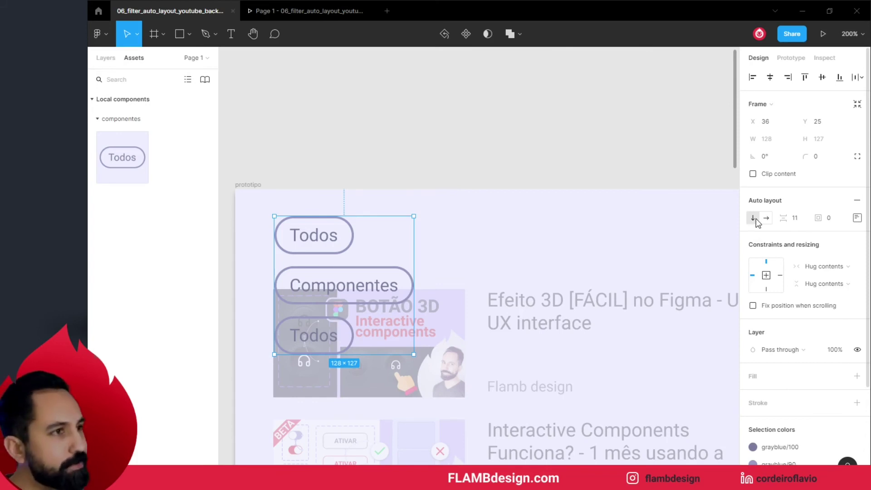
{"action": "left_click", "coordinate": [766, 218]}
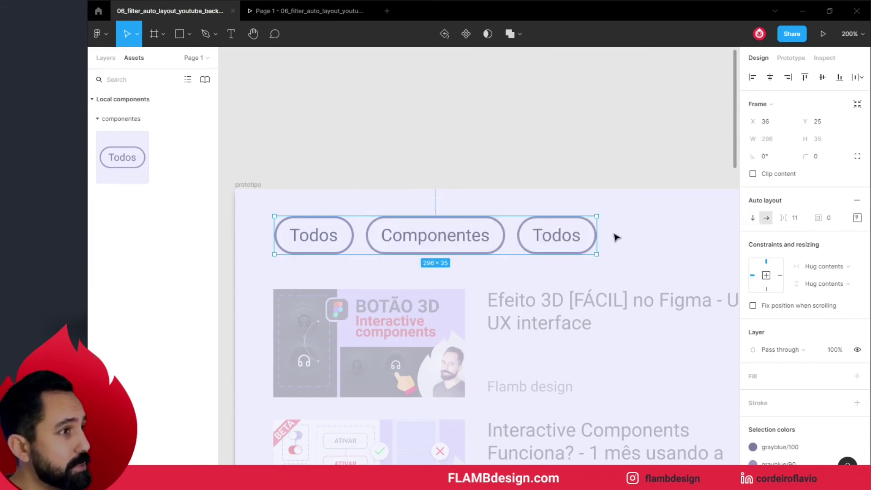
{"action": "left_click_drag", "start_coordinate": [789, 218], "coordinate": [787, 218]}
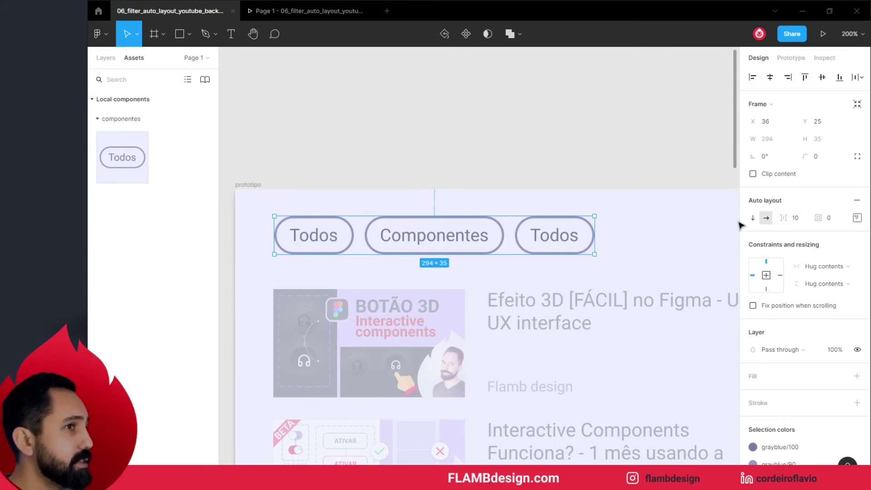
{"action": "left_click_drag", "start_coordinate": [784, 218], "coordinate": [786, 218]}
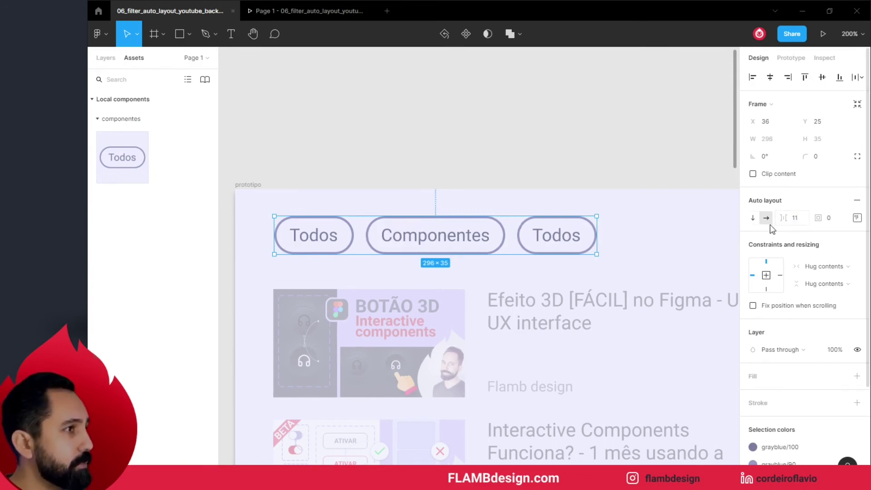
{"action": "left_click_drag", "start_coordinate": [783, 217], "coordinate": [785, 217]}
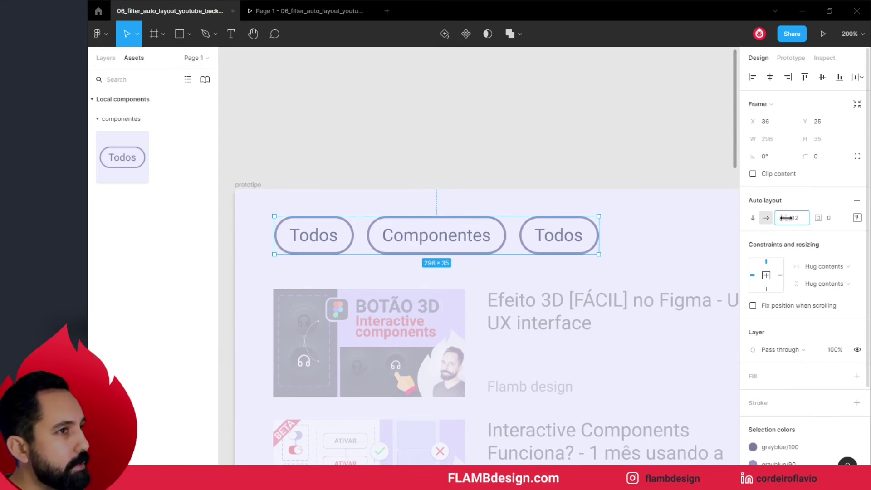
{"action": "left_click", "coordinate": [395, 186]}
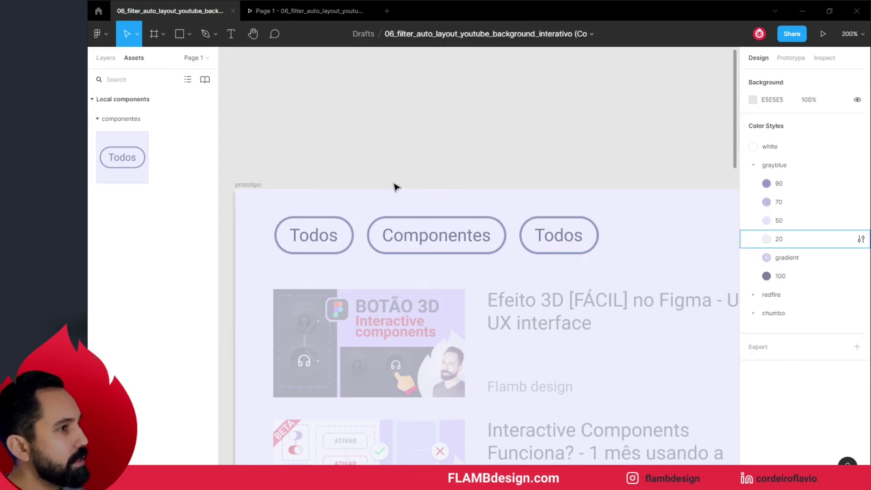
Relabel the third chip from Todos to 'UI'.
{"action": "double_click", "coordinate": [459, 242]}
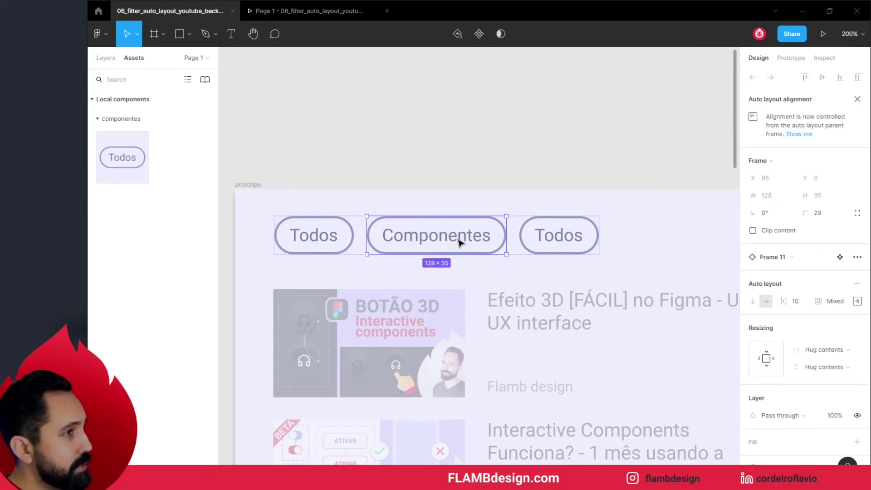
{"action": "double_click", "coordinate": [548, 236]}
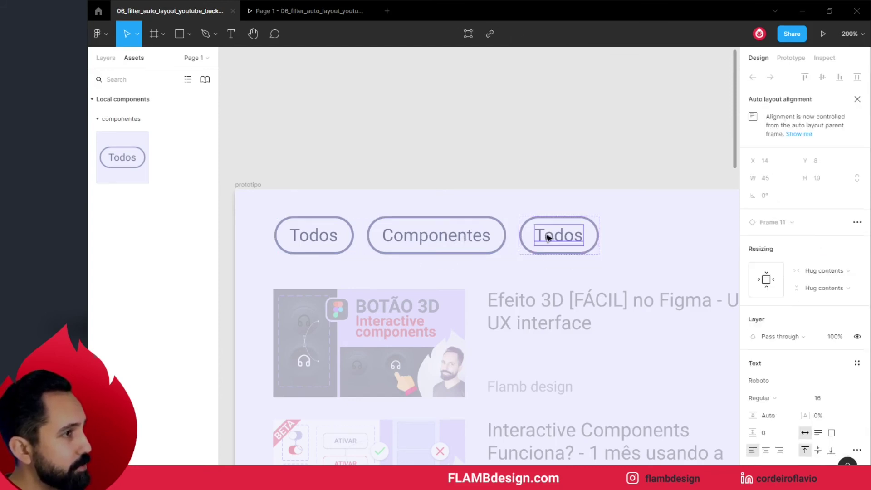
{"action": "double_click", "coordinate": [548, 236]}
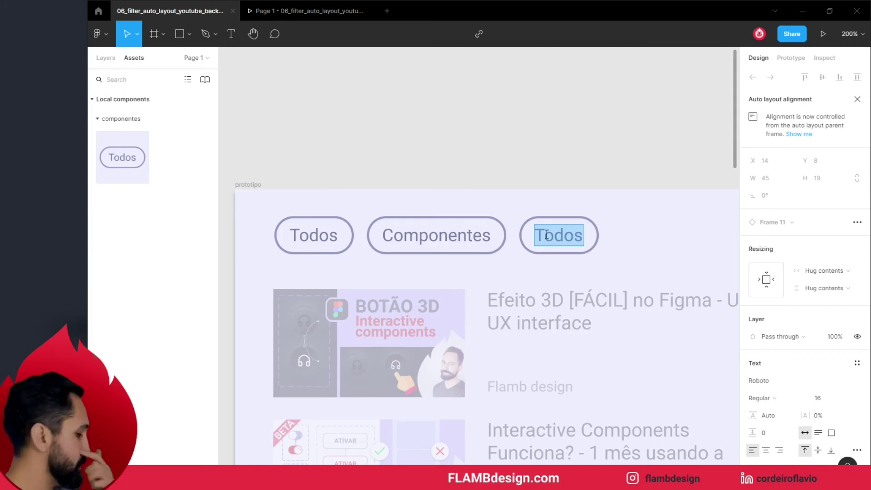
{"action": "type", "text": "UI"}
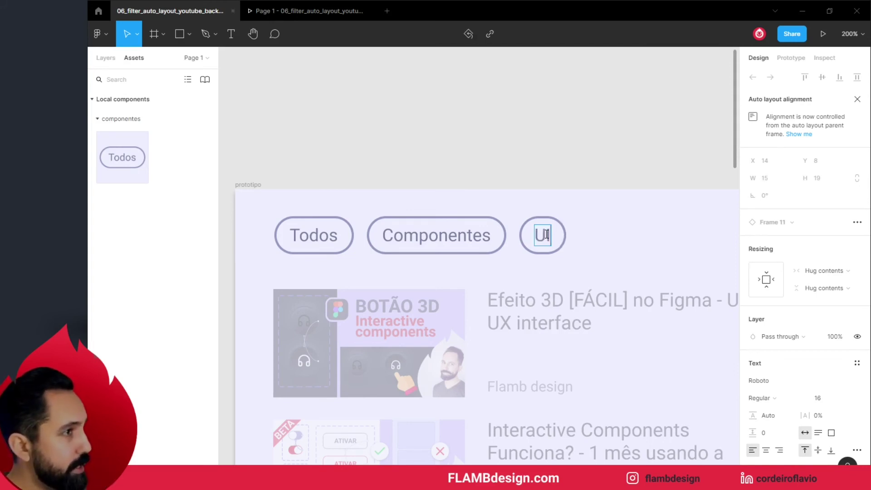
{"action": "key", "text": "Escape"}
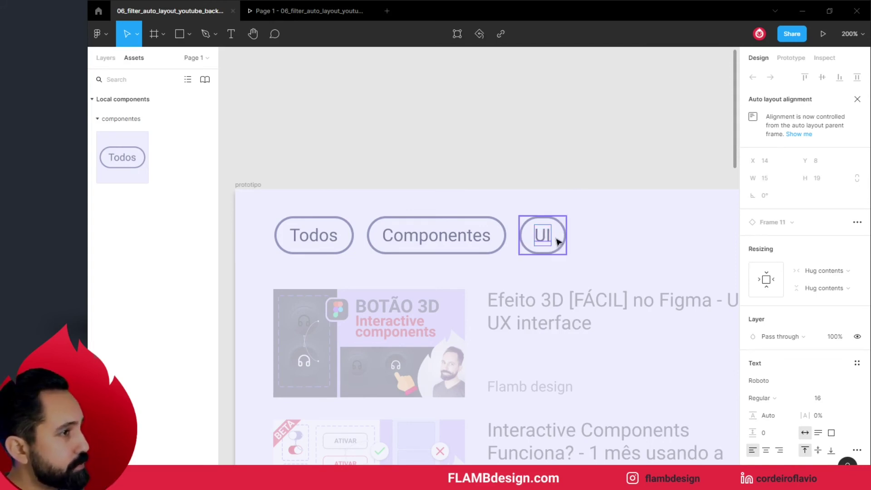
Duplicate the UI chip and relabel the copy 'variants'.
{"action": "left_click", "coordinate": [567, 246]}
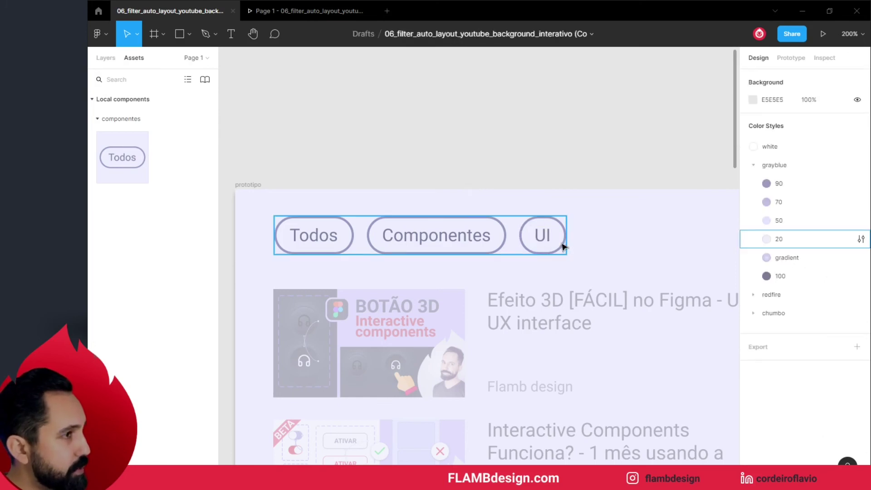
{"action": "left_click", "coordinate": [562, 247]}
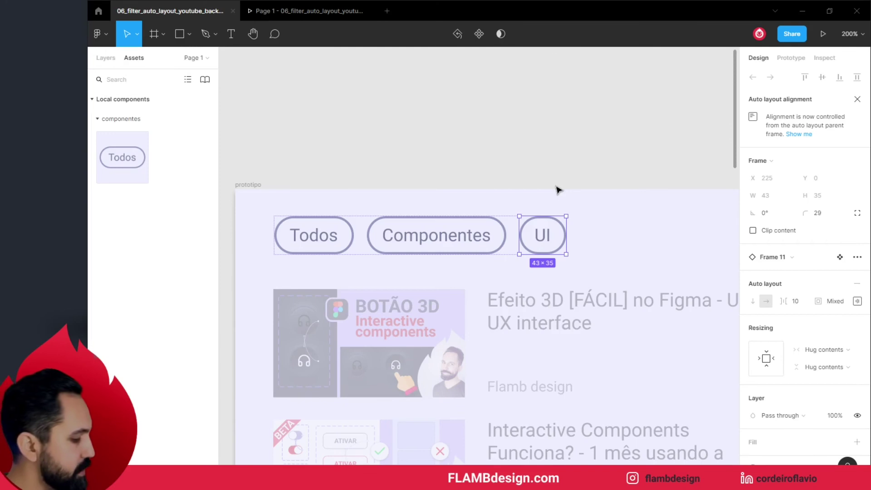
{"action": "key", "text": "ctrl+d"}
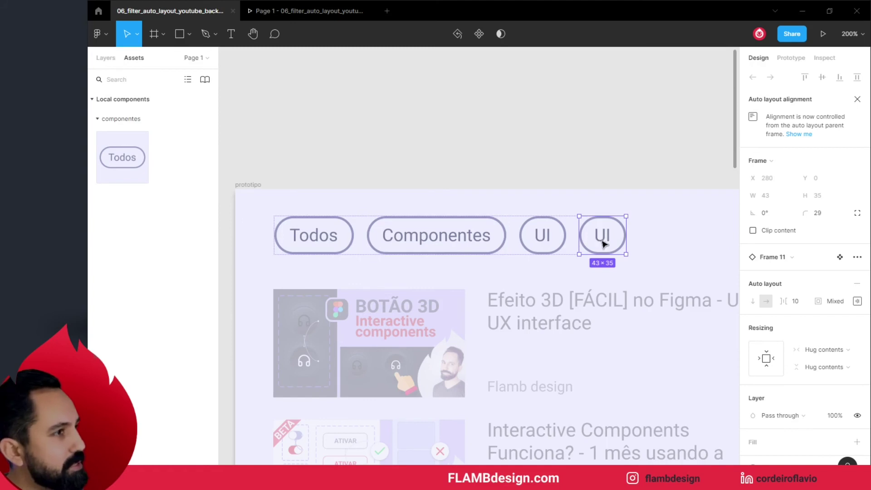
{"action": "double_click", "coordinate": [605, 244]}
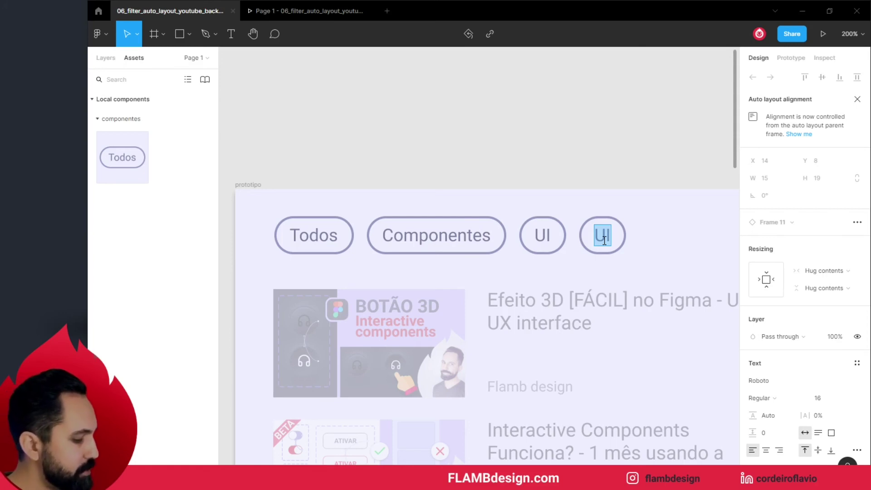
{"action": "type", "text": "variants"}
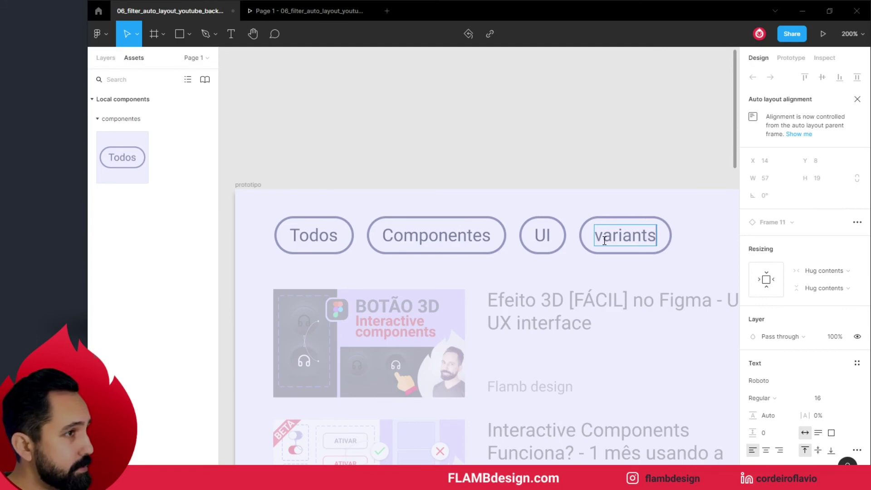
{"action": "key", "text": "Escape"}
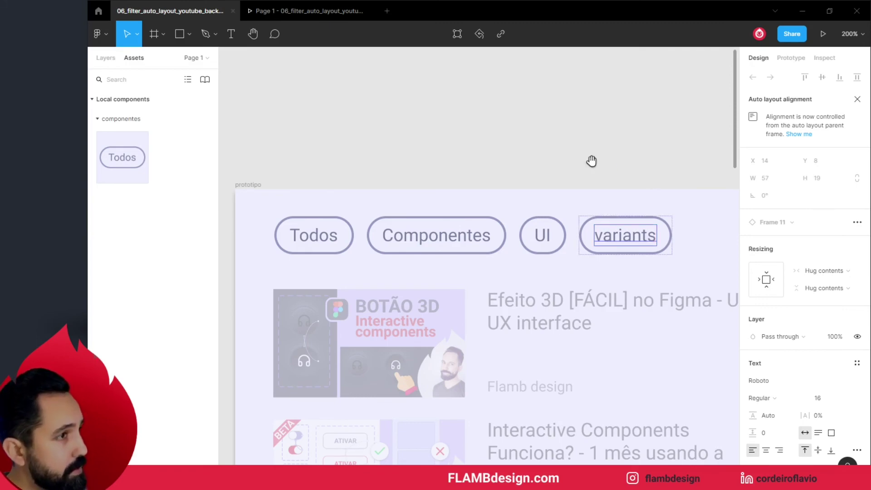
Paste another chip at the end of the row and label it 'interactive components'.
{"action": "left_click_drag", "start_coordinate": [592, 162], "coordinate": [435, 156]}
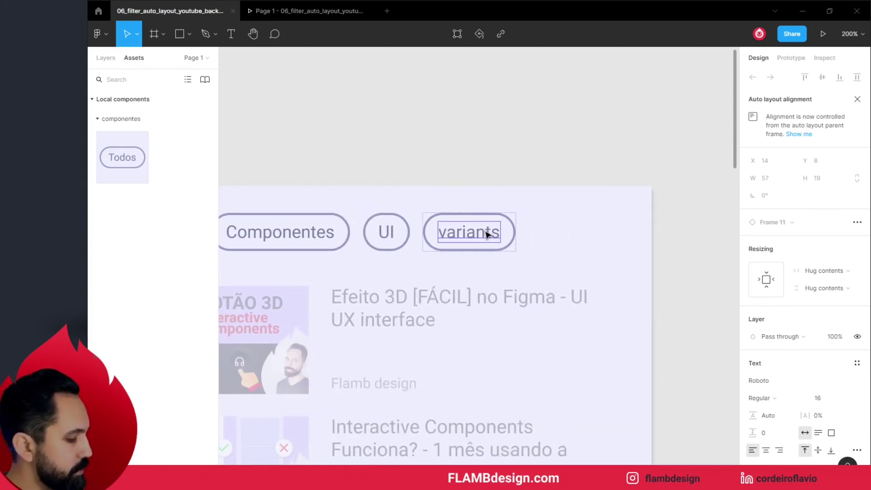
{"action": "key", "text": "ctrl+v"}
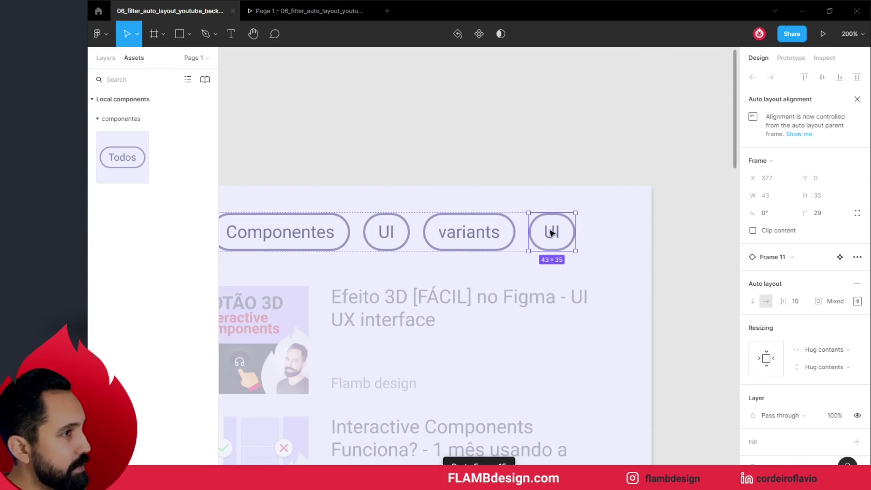
{"action": "double_click", "coordinate": [552, 233]}
{"action": "double_click", "coordinate": [552, 232]}
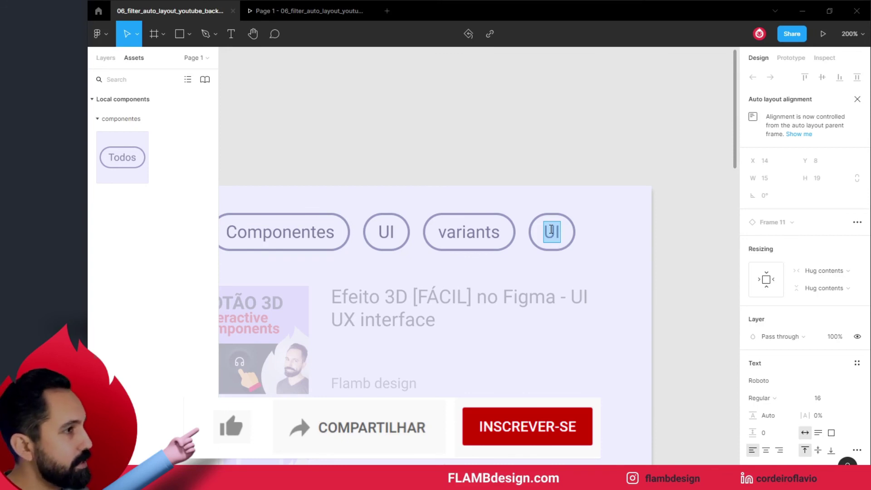
{"action": "type", "text": "interactive compo"}
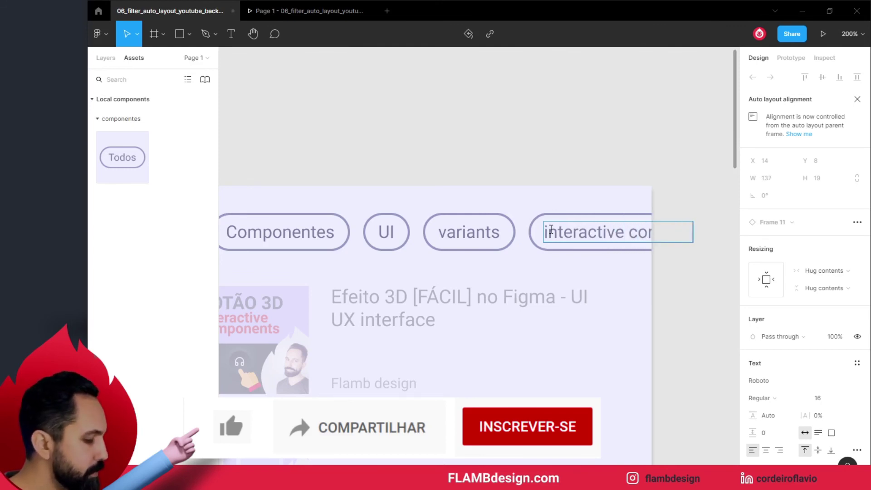
{"action": "type", "text": "e"}
{"action": "type", "text": "s"}
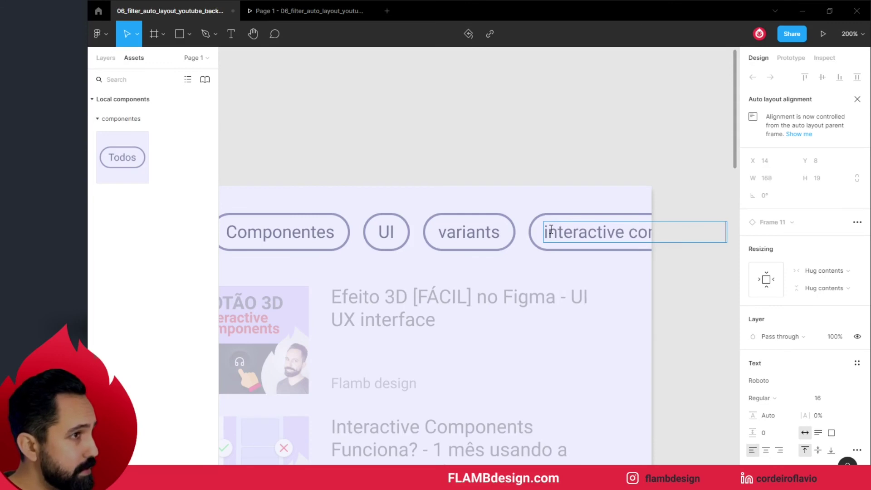
{"action": "key", "text": "Escape"}
{"action": "left_click", "coordinate": [554, 158]}
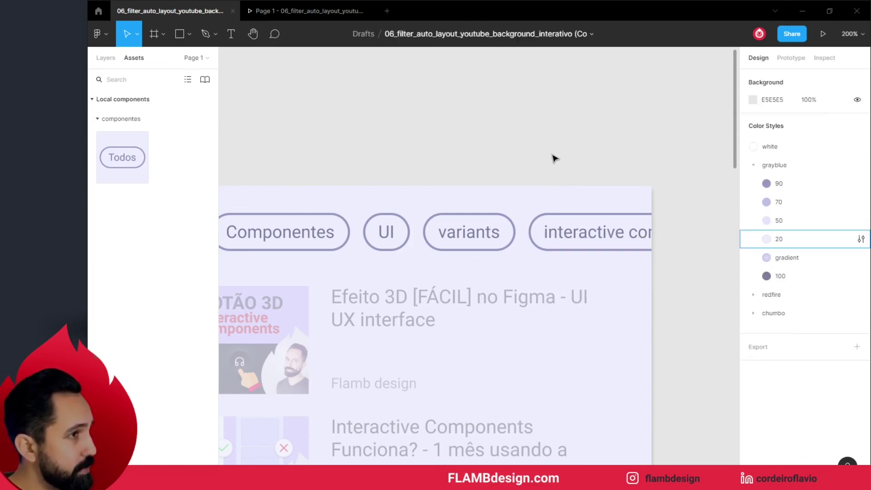
Select the chip row and switch its auto layout to vertical with 13 spacing.
{"action": "key", "text": "ctrl+minus"}
{"action": "key", "text": "ctrl+minus"}
{"action": "key", "text": "ctrl+minus"}
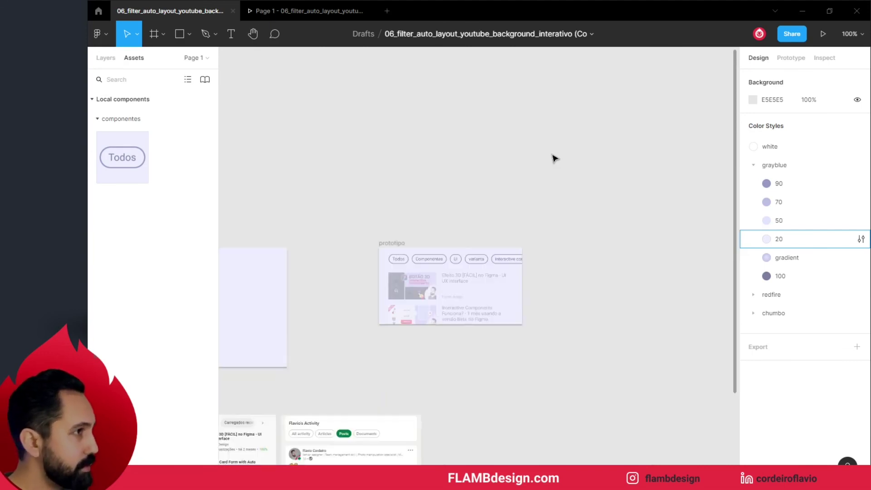
{"action": "key", "text": "ctrl+equal"}
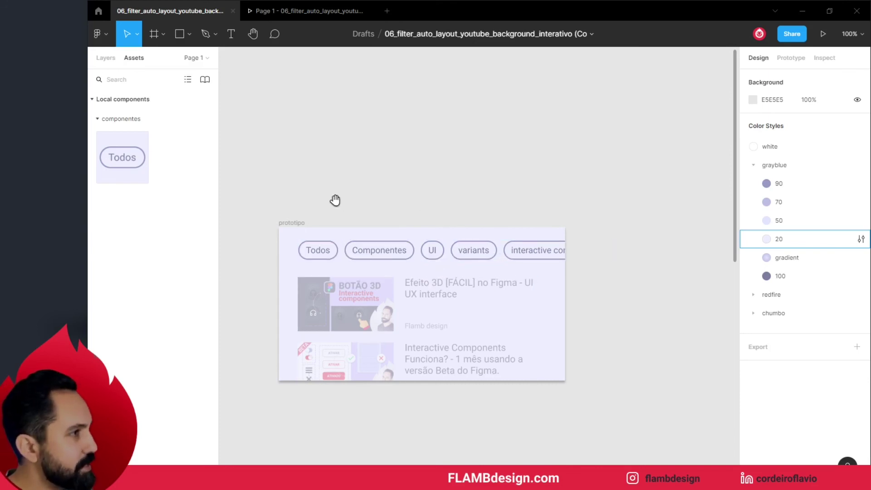
{"action": "left_click_drag", "start_coordinate": [335, 200], "coordinate": [364, 210]}
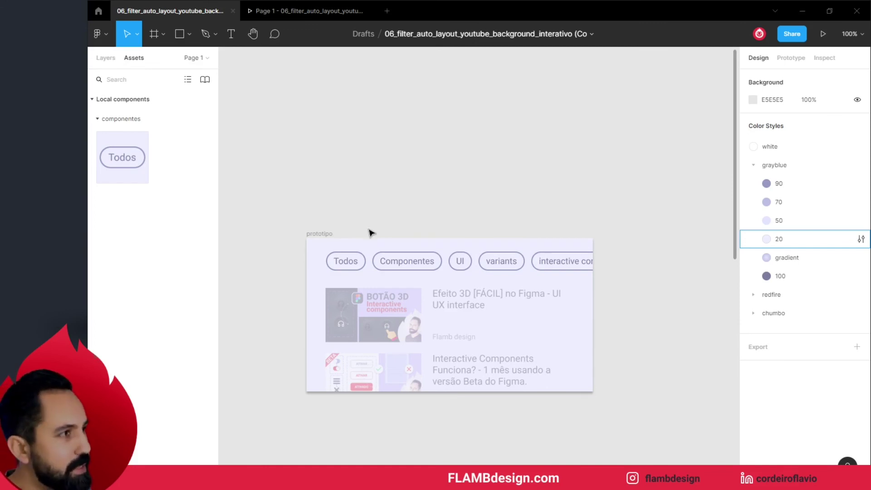
{"action": "left_click", "coordinate": [375, 261]}
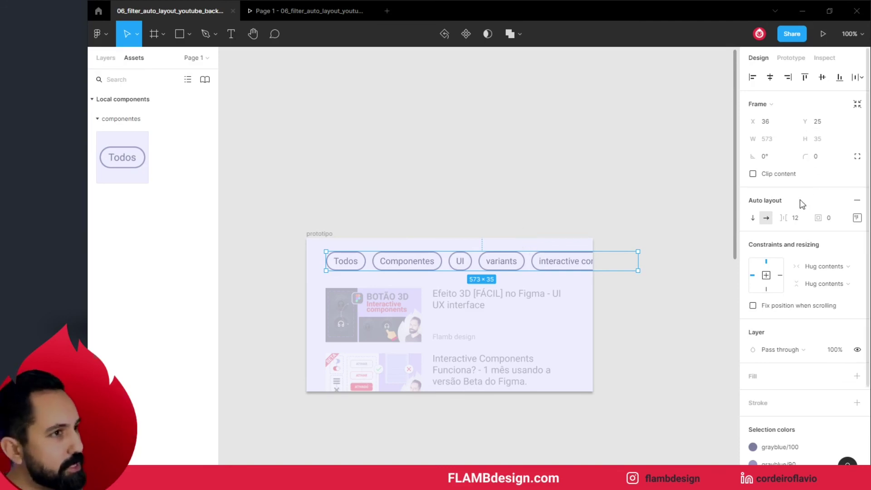
{"action": "left_click", "coordinate": [753, 218]}
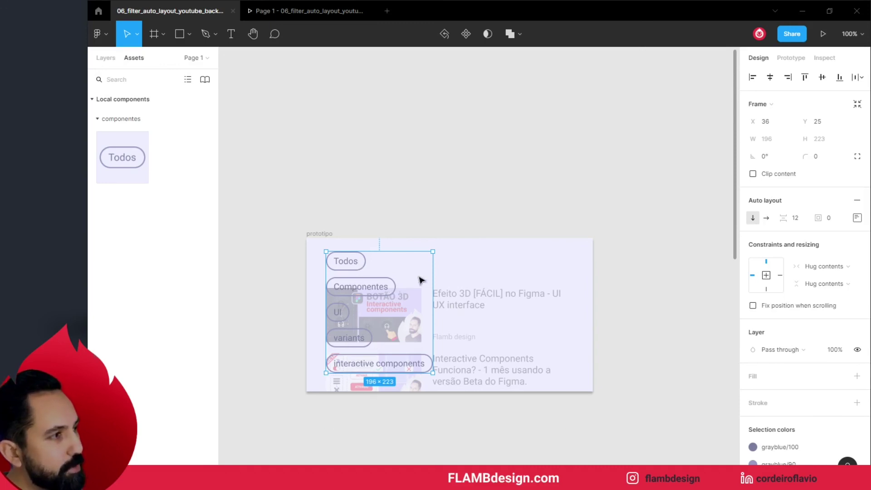
{"action": "left_click_drag", "start_coordinate": [784, 219], "coordinate": [785, 222]}
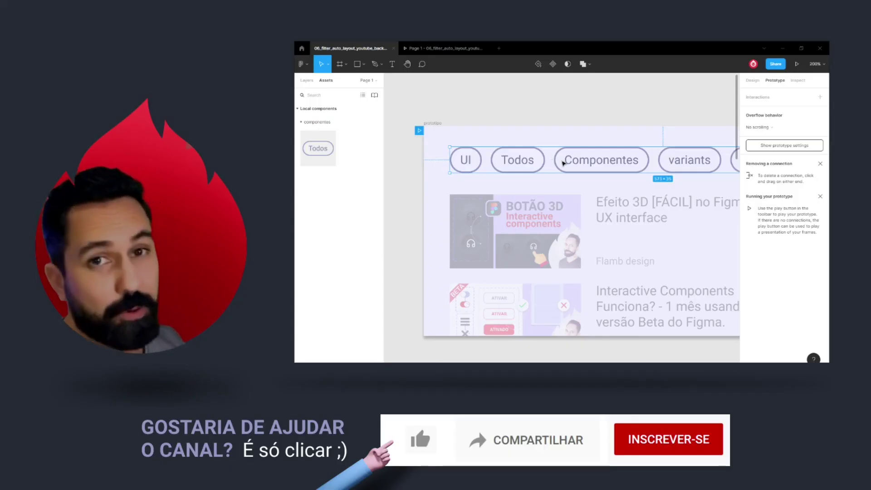
Reorder chips to Todos, Todos, variants, UI, Componentes, then launch the prototype presentation.
{"action": "left_click", "coordinate": [584, 164]}
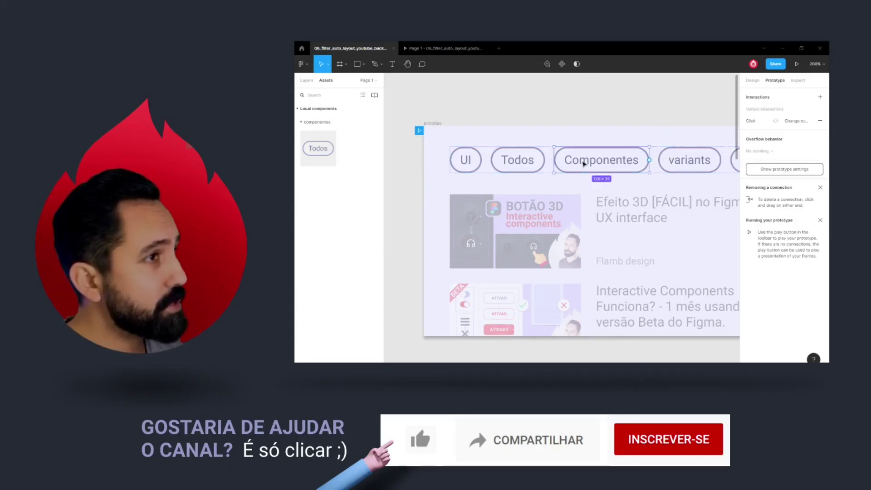
{"action": "left_click_drag", "start_coordinate": [584, 163], "coordinate": [656, 163]}
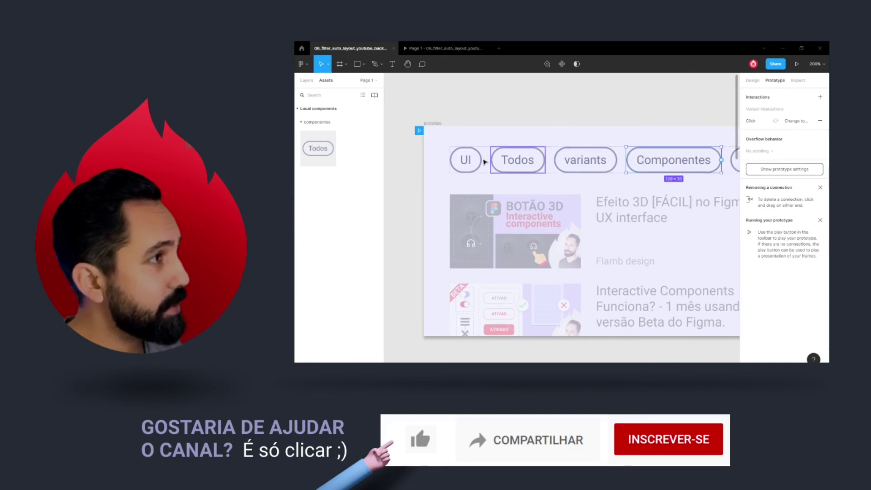
{"action": "left_click_drag", "start_coordinate": [468, 162], "coordinate": [598, 169]}
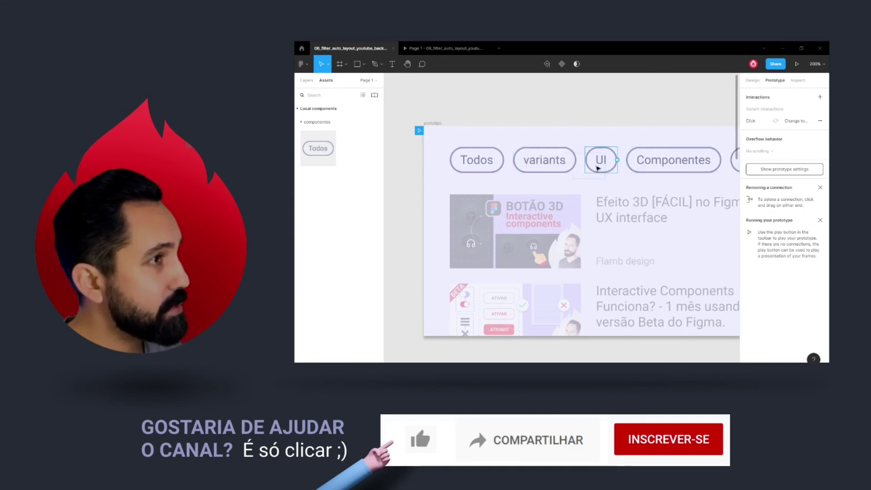
{"action": "left_click_drag", "start_coordinate": [318, 148], "coordinate": [505, 167]}
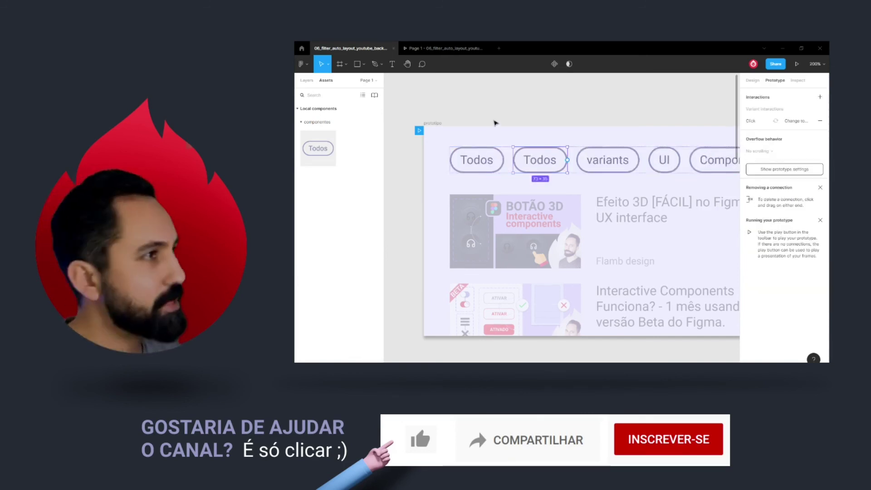
{"action": "left_click", "coordinate": [494, 121]}
{"action": "key", "text": "ctrl+alt+Return"}
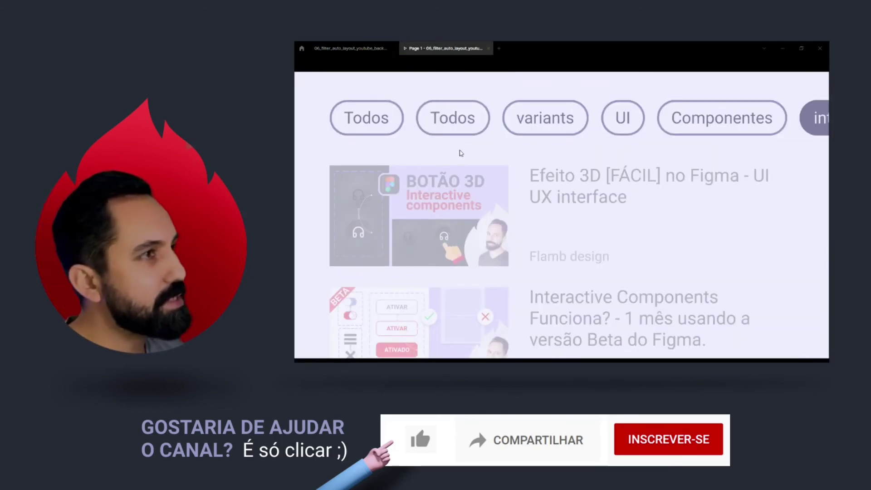
Toggle the variants, first Todos, UI and Componentes chips in the running prototype.
{"action": "left_click", "coordinate": [519, 125]}
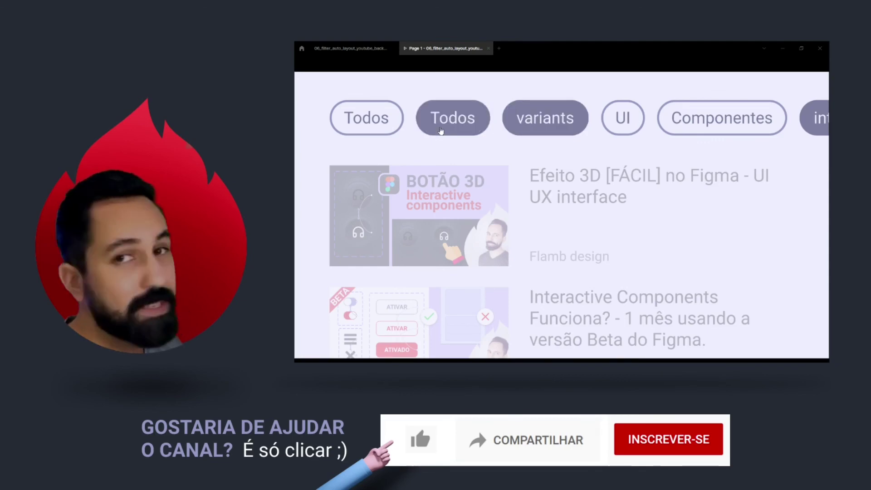
{"action": "left_click", "coordinate": [442, 131]}
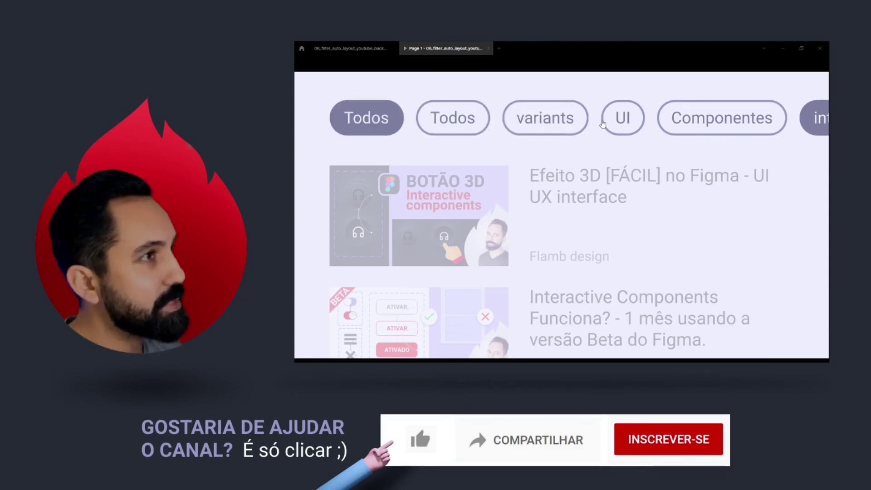
{"action": "left_click", "coordinate": [623, 119]}
{"action": "left_click", "coordinate": [679, 129]}
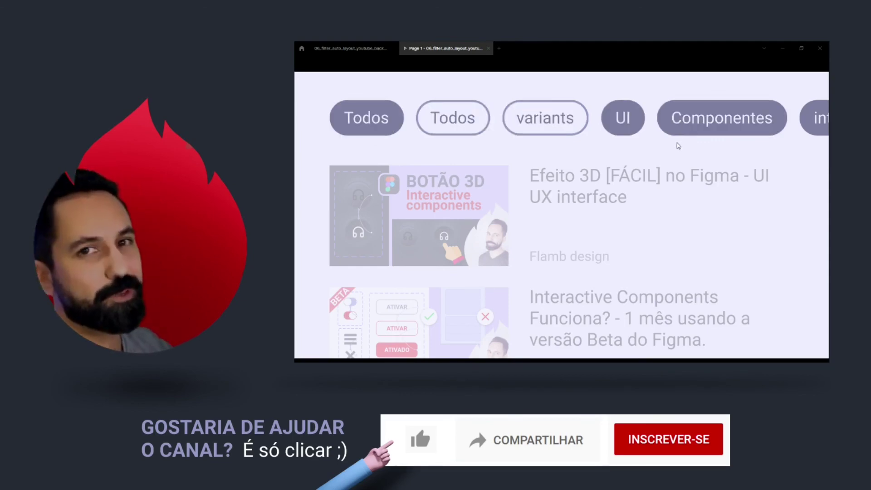